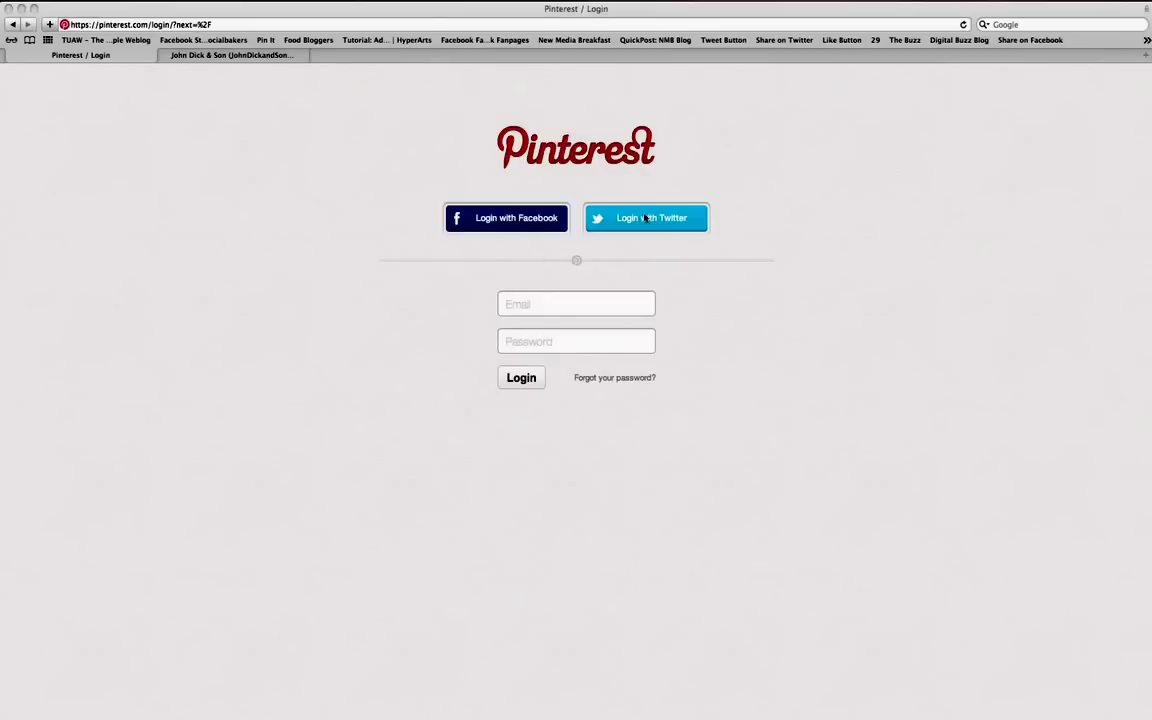
Log in to Pinterest with the Facebook account to reach the followed-pins home feed.
click(508, 313)
click(466, 341)
click(509, 225)
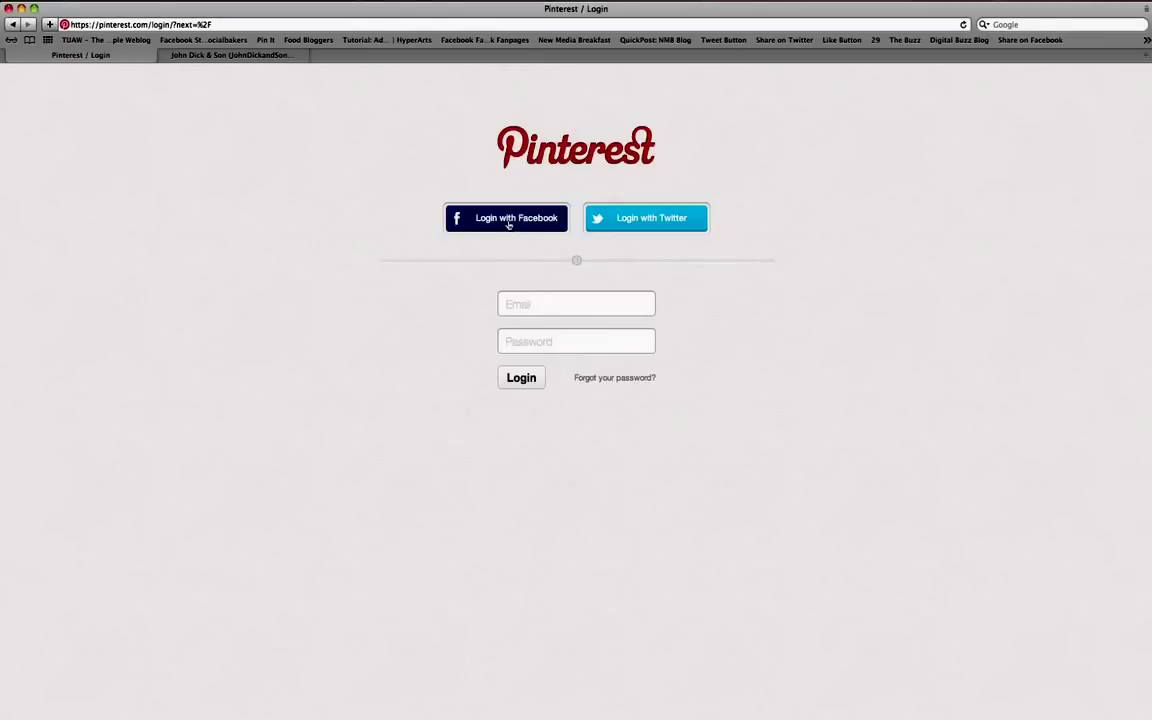
click(509, 225)
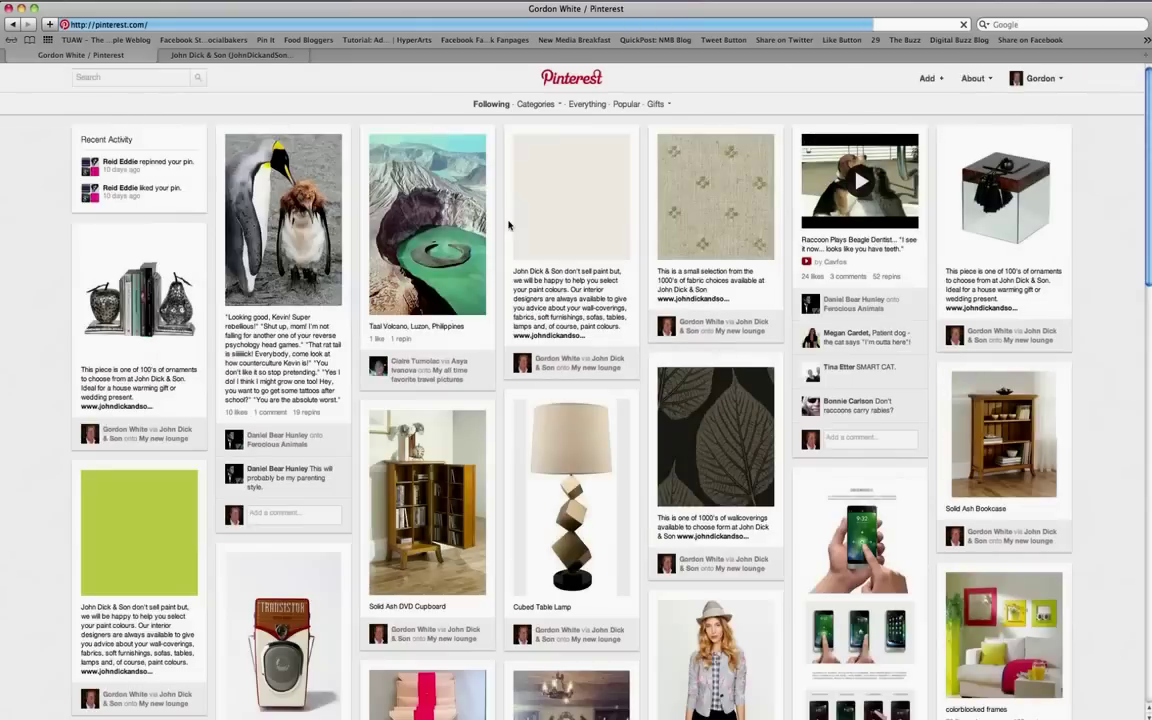
From the profile page, create a board named 'My new room' with category Home Decor.
click(1040, 80)
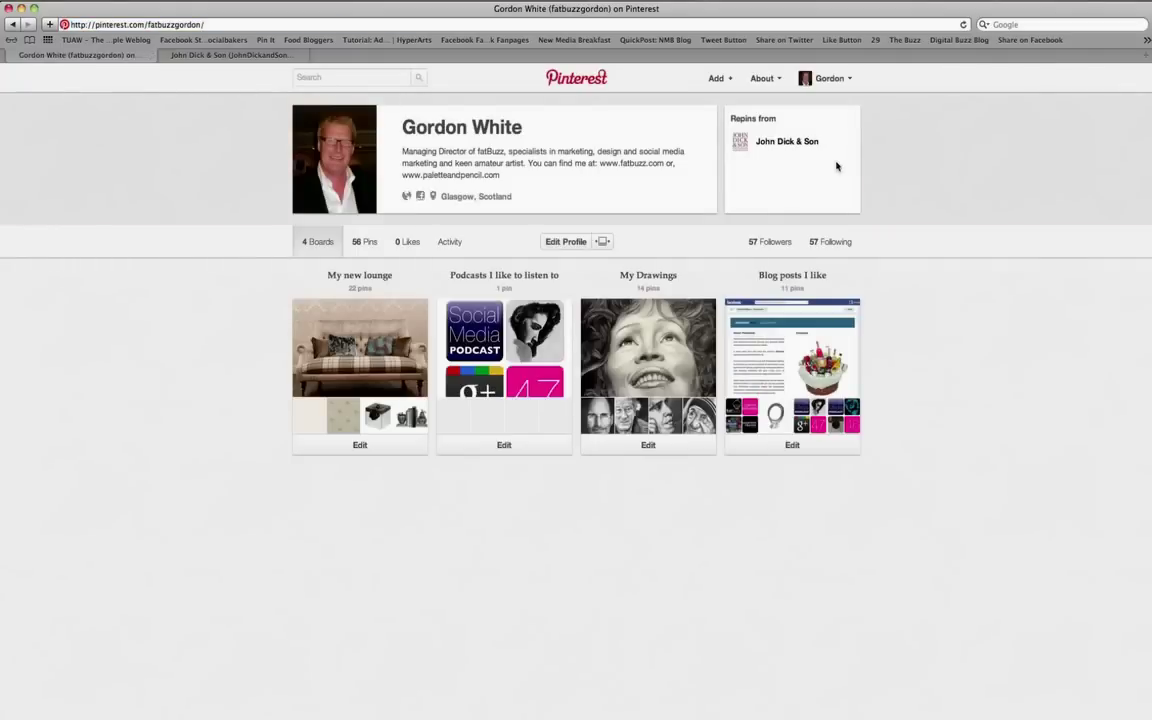
mouse_move(370, 388)
click(717, 78)
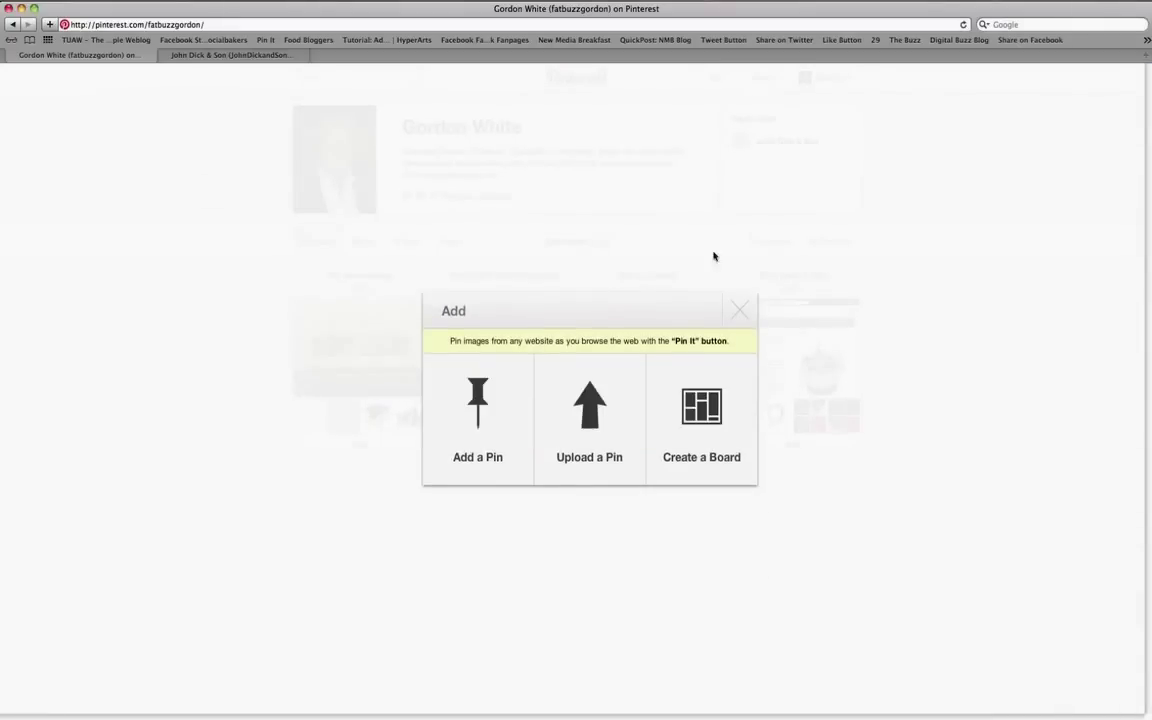
click(700, 410)
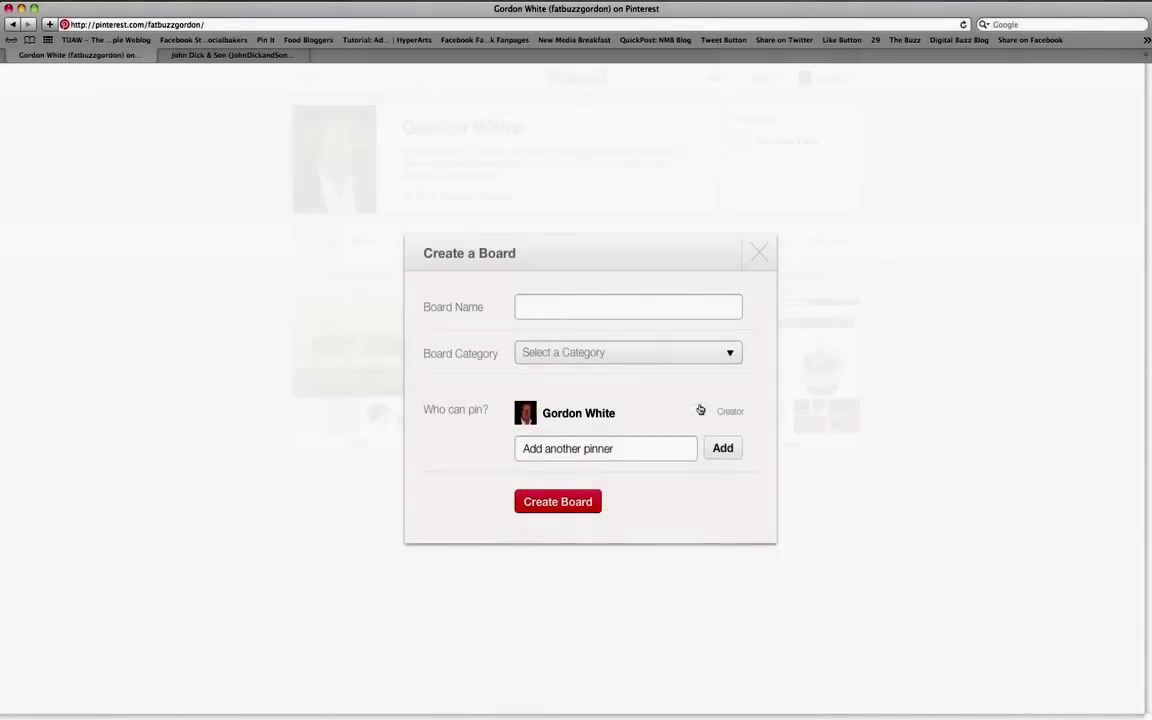
click(555, 313)
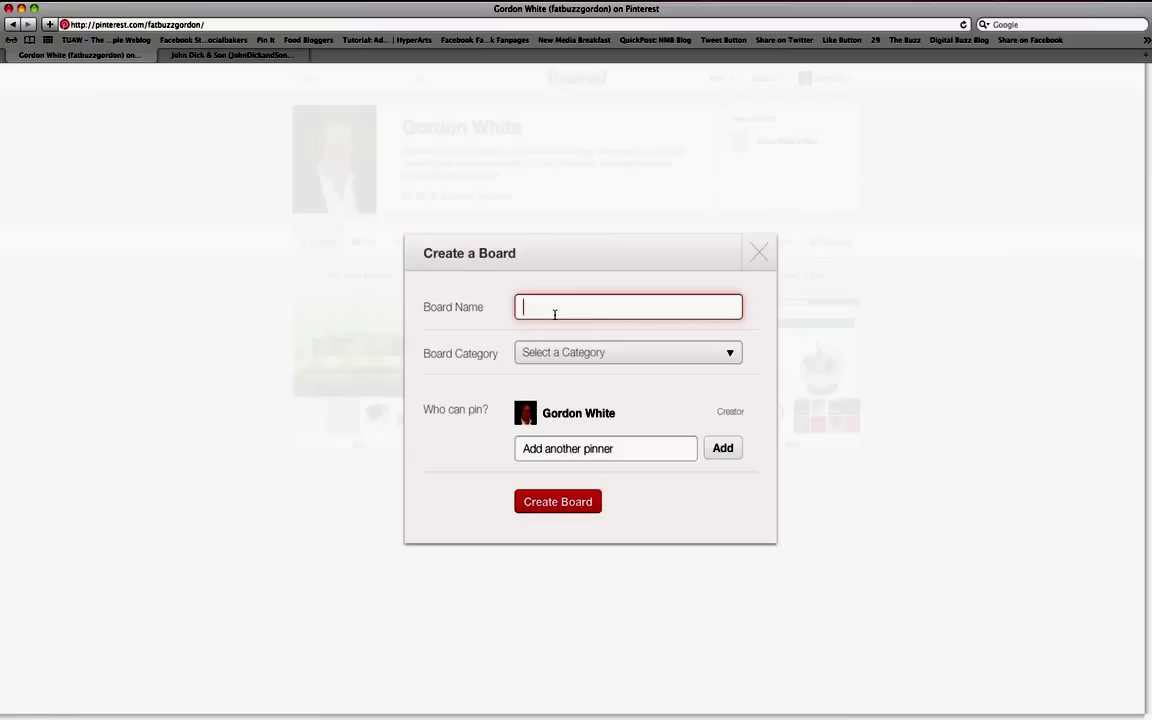
text(My new room)
click(731, 354)
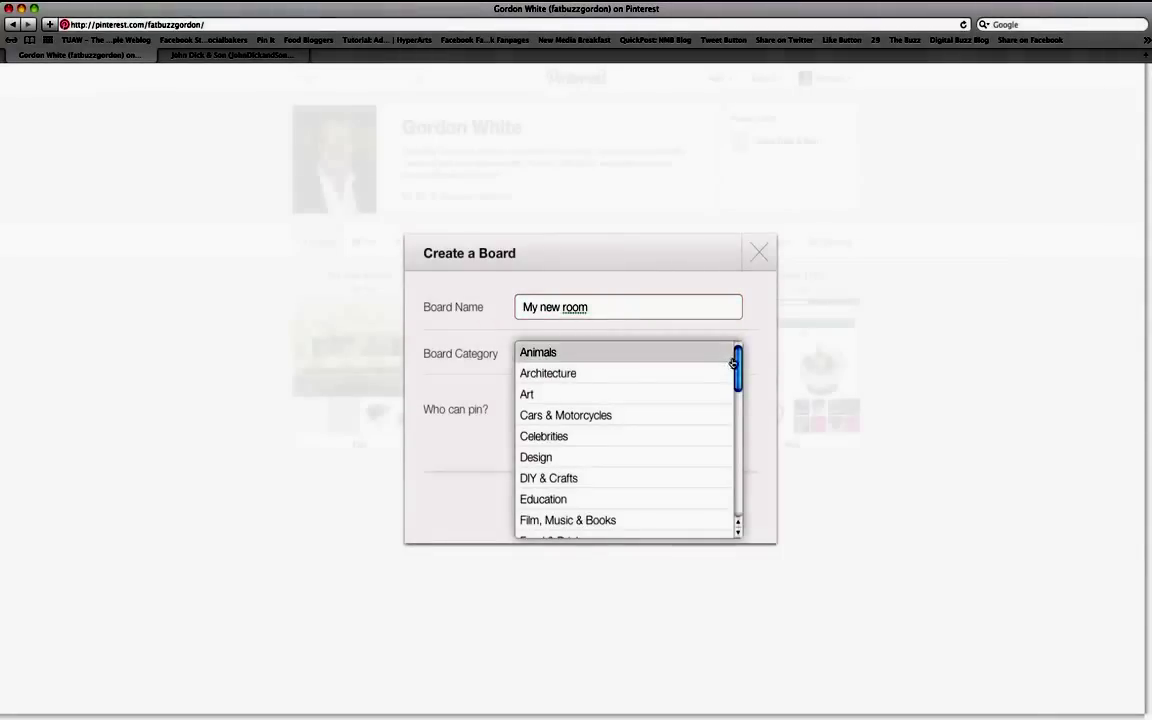
drag(736, 360, 737, 416)
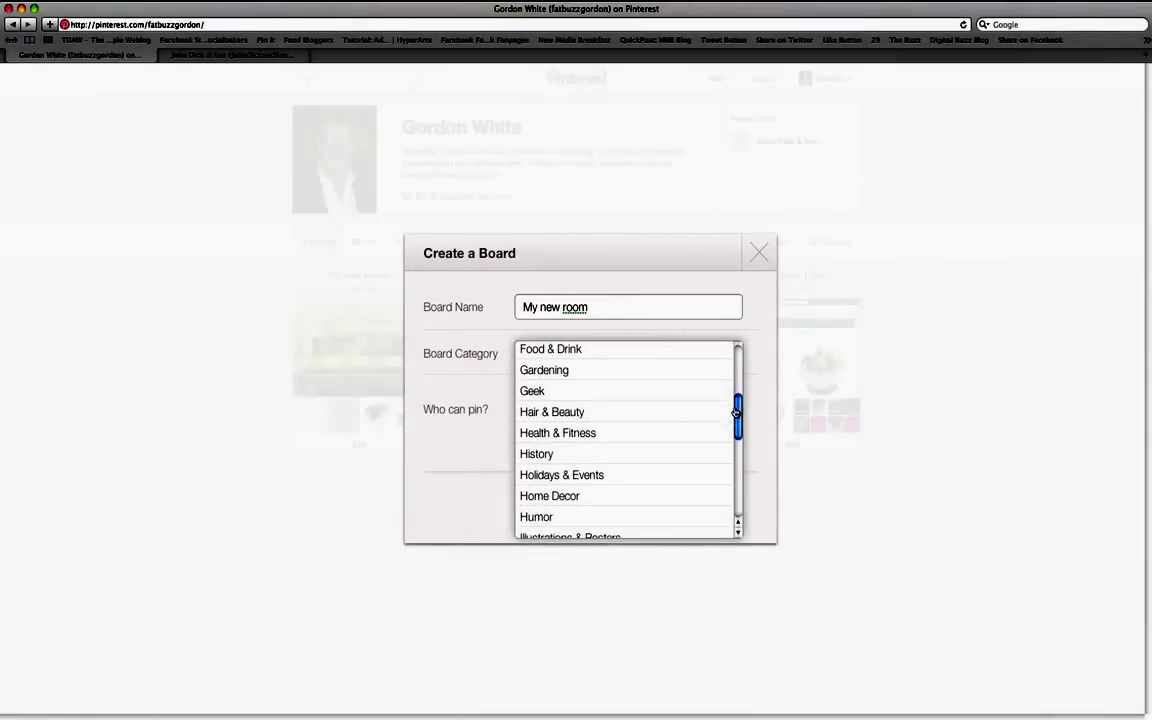
click(541, 499)
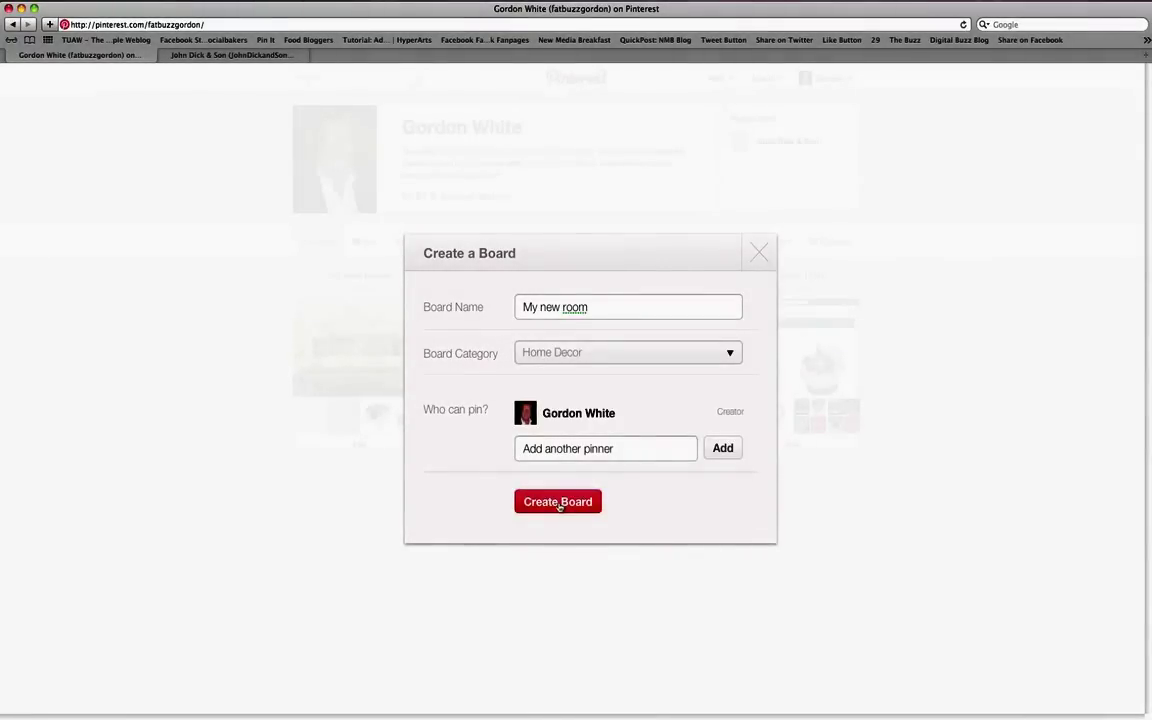
click(560, 501)
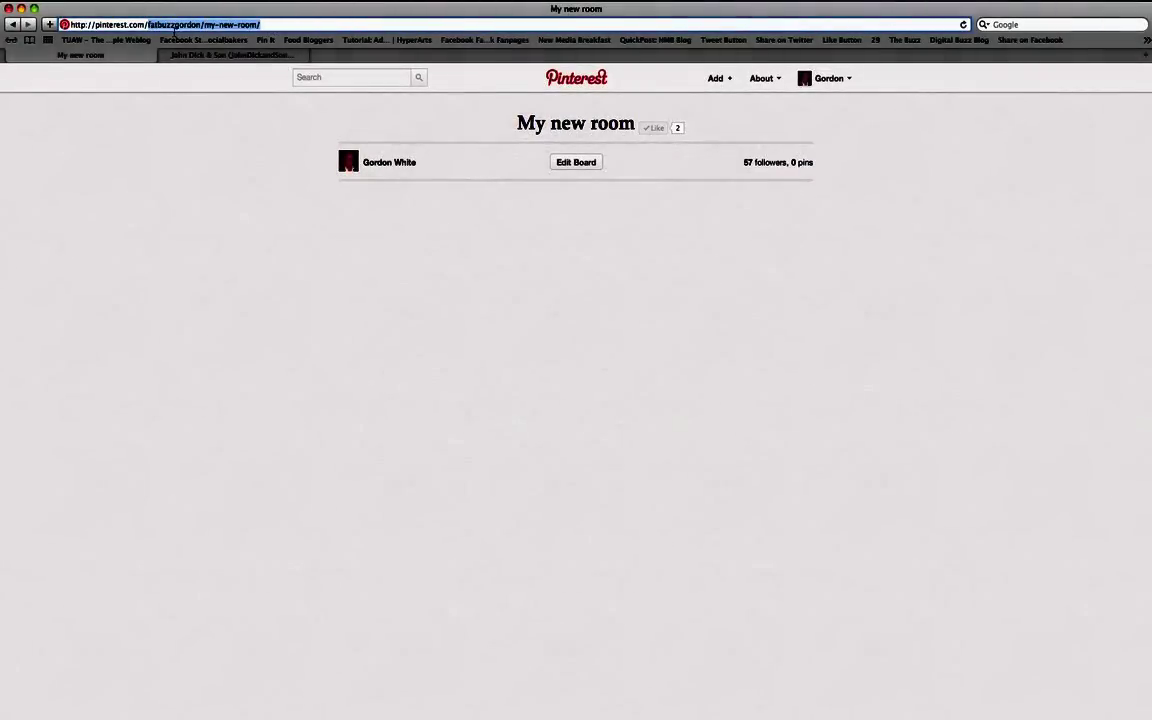
Switch to the John Dick & Son tab with its 19 furniture and decor boards.
click(188, 58)
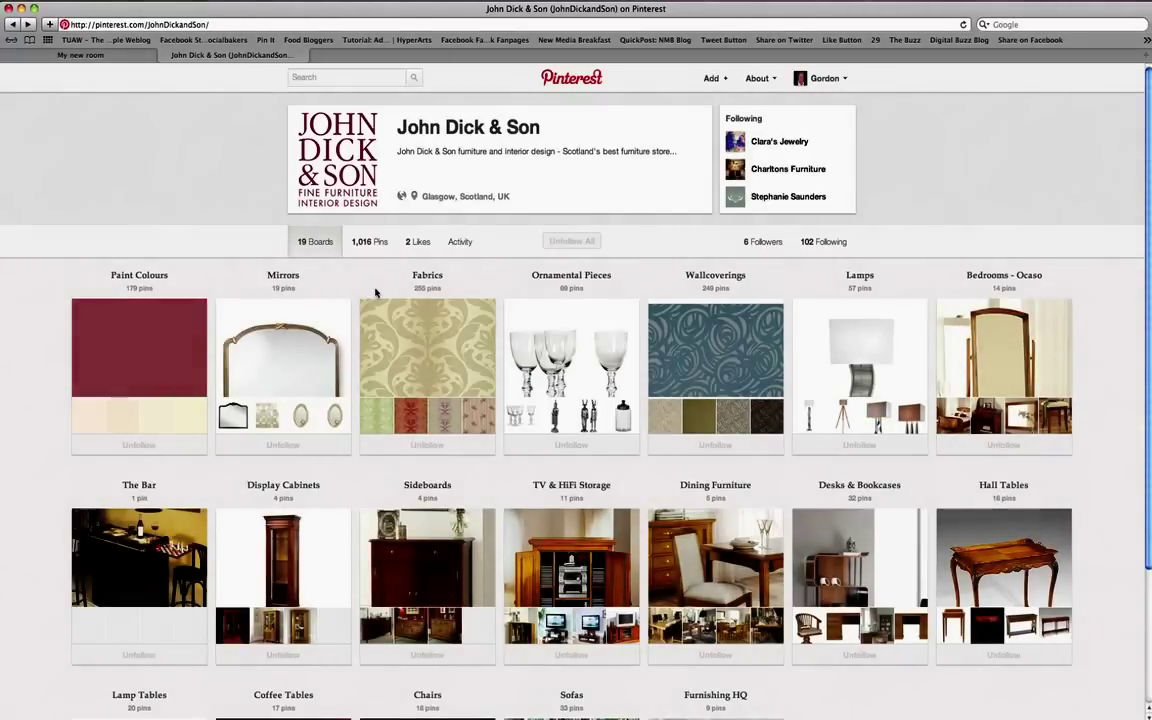
Open John Dick & Son's Sofas board and browse its pins.
scroll(374, 292, down, 5)
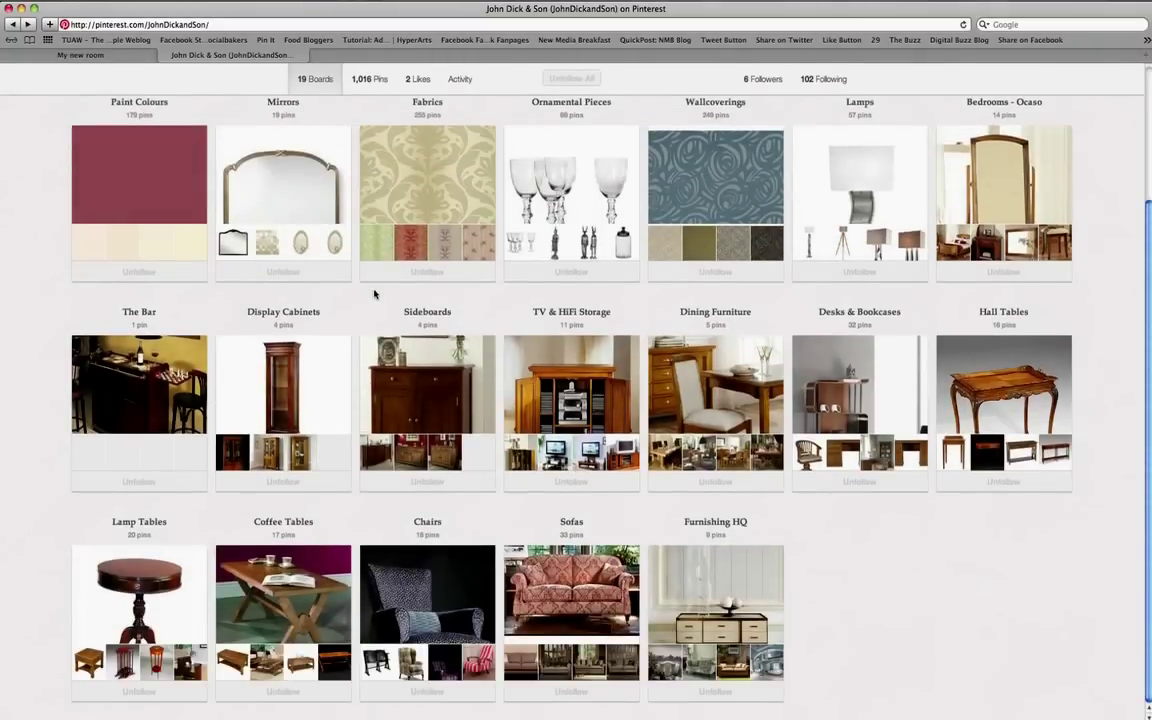
click(570, 523)
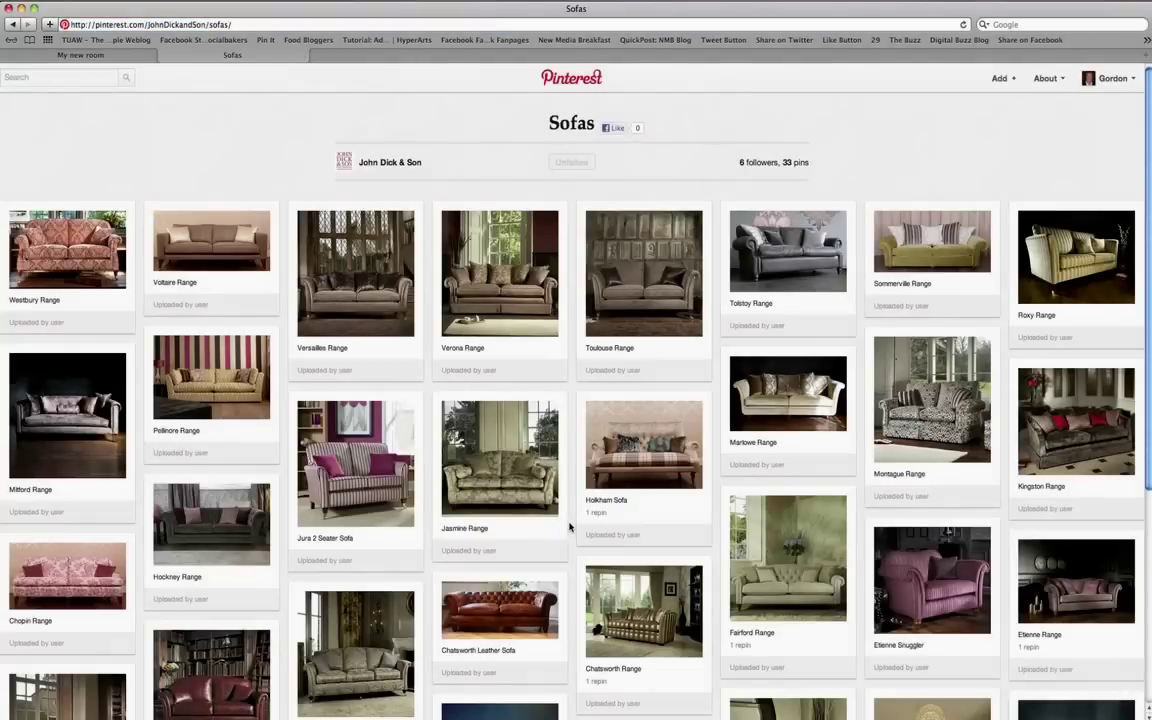
scroll(1150, 505, down, 1)
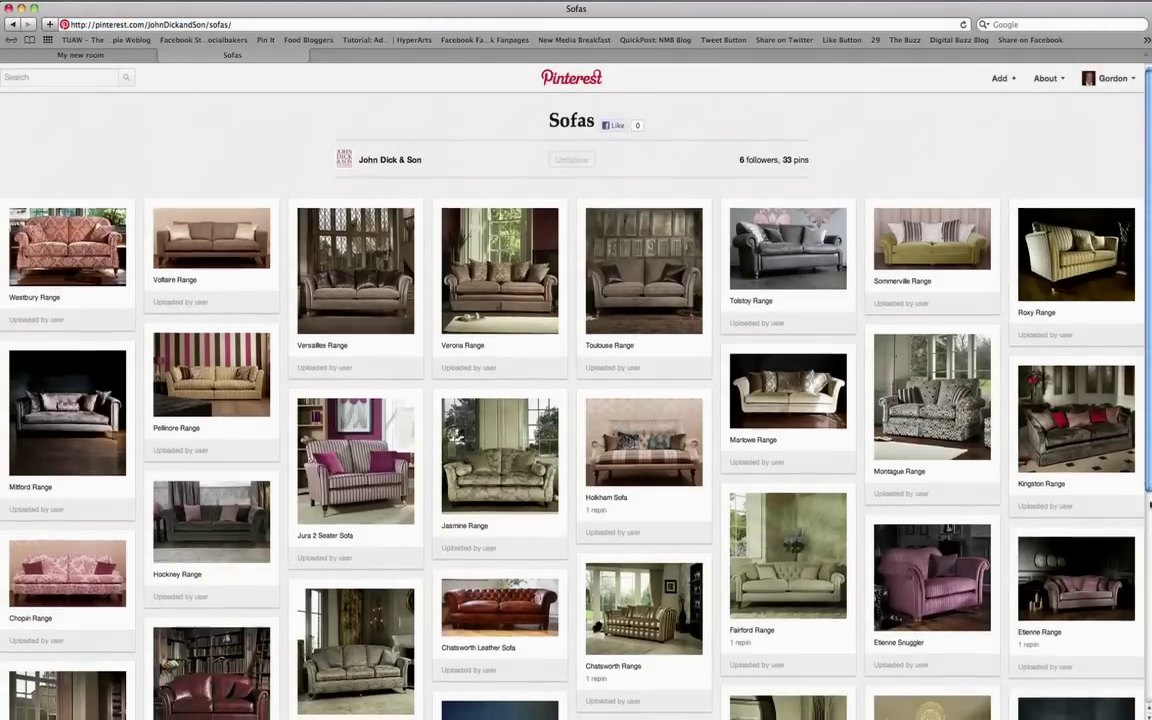
scroll(1150, 505, down, 3)
scroll(1000, 480, up, 3)
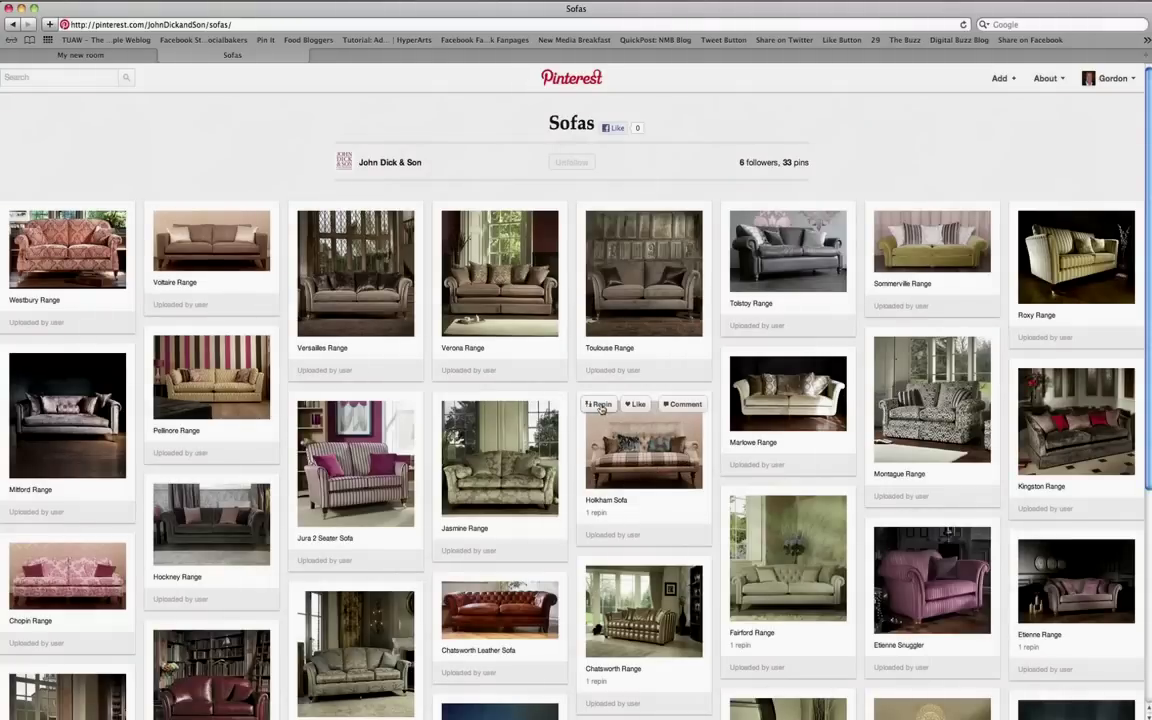
Repin the Holkham Sofa, choosing My new room as the target board.
click(600, 405)
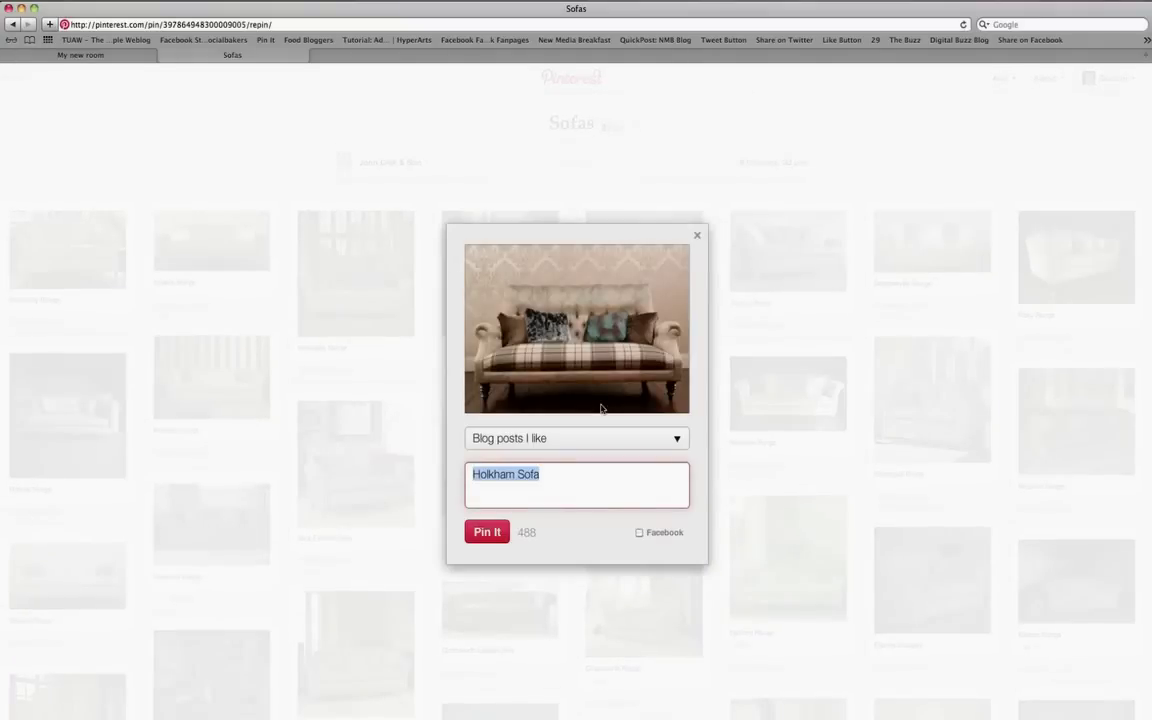
click(669, 439)
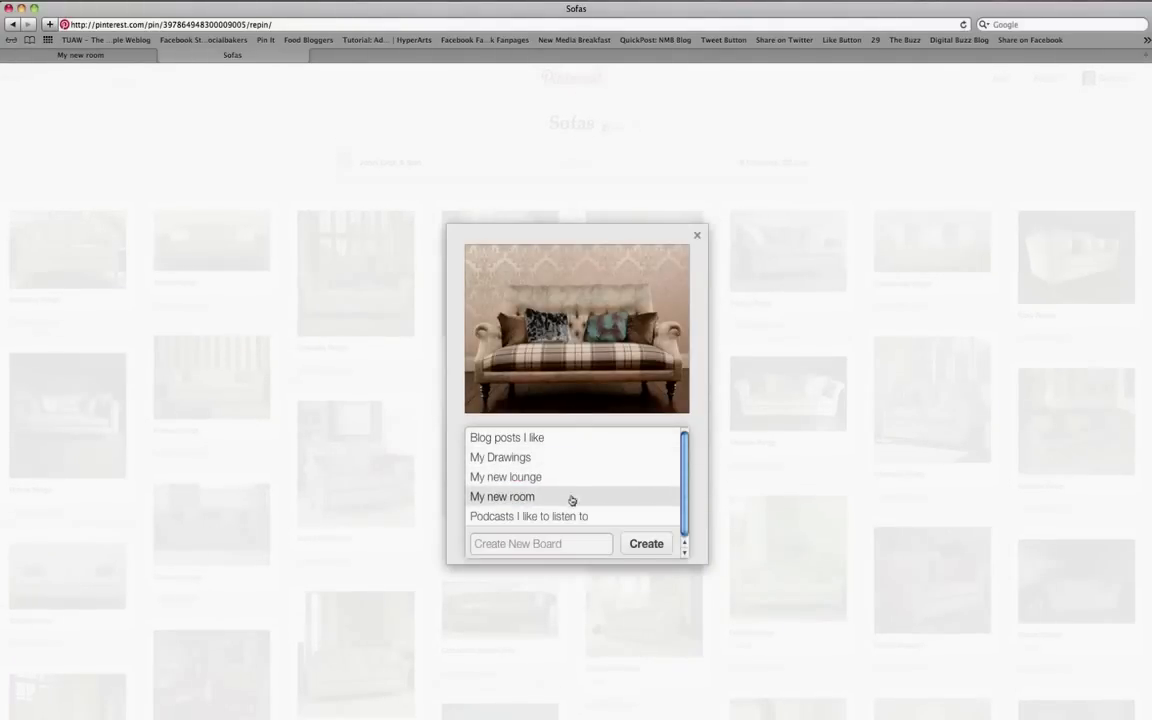
click(522, 497)
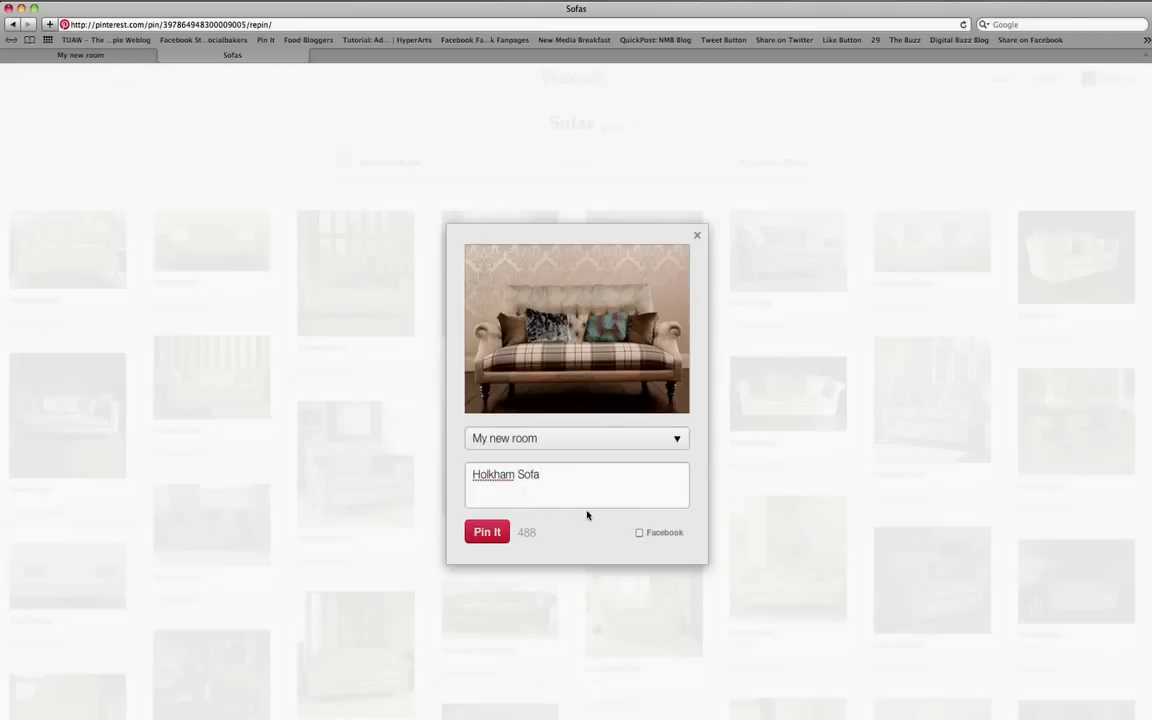
click(494, 532)
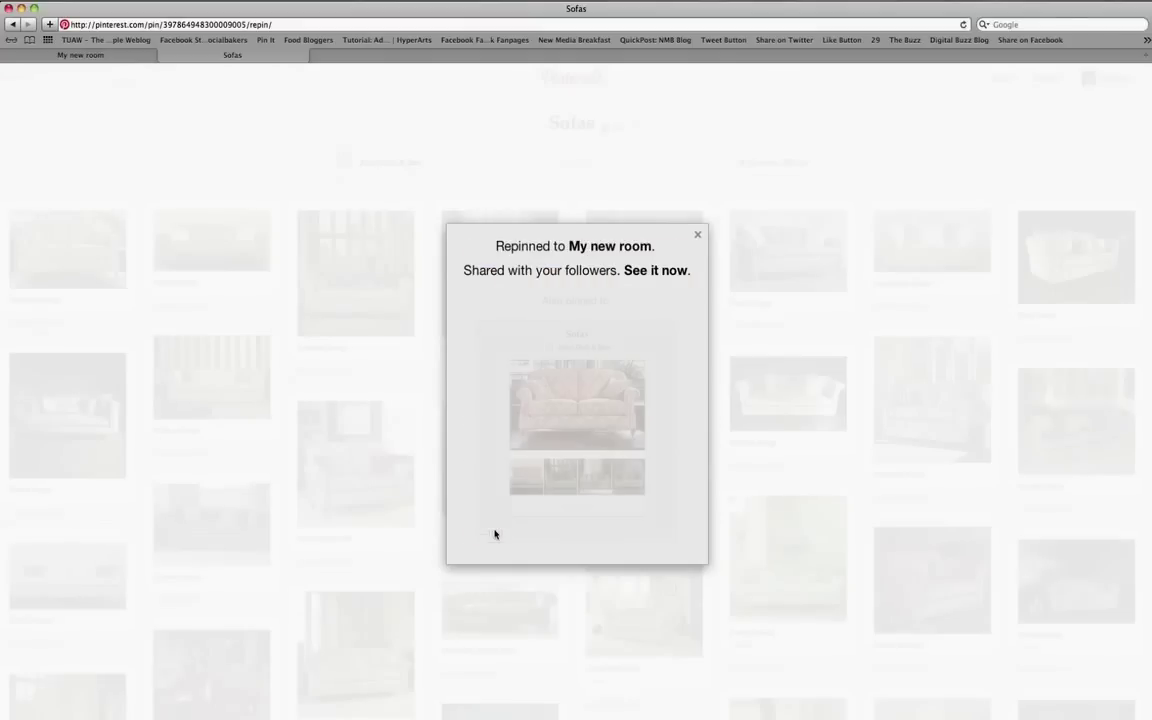
click(699, 235)
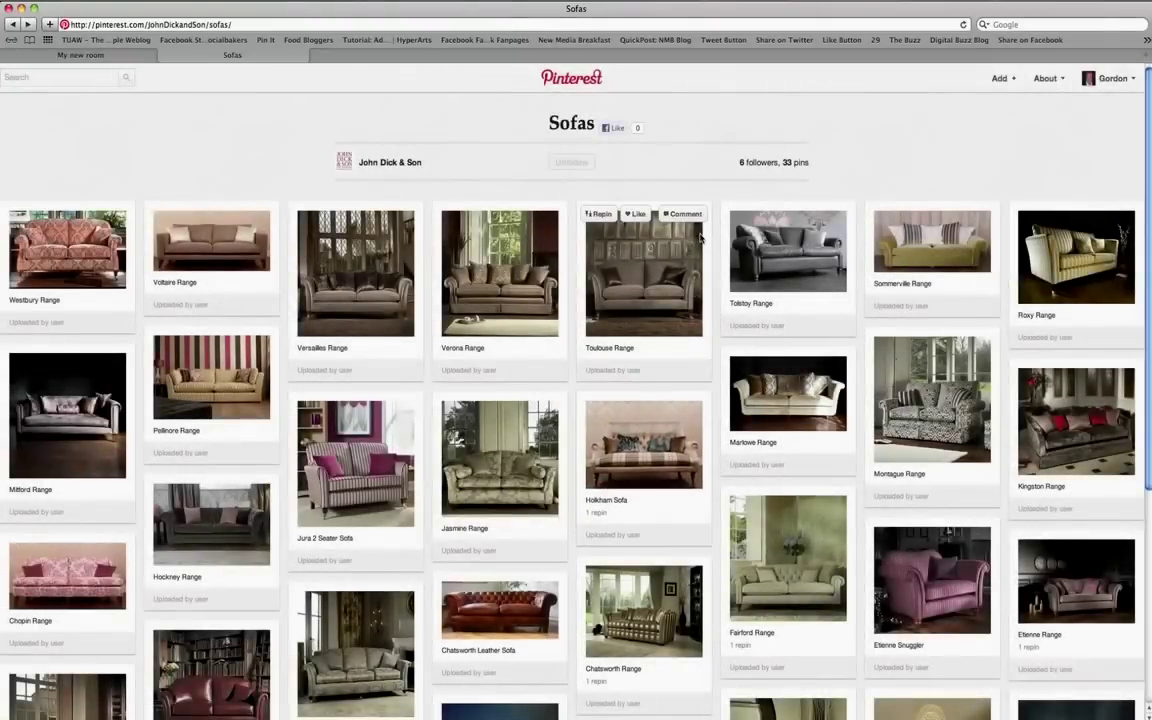
Open the Chairs board and repin the Kittoch Chair to My new room.
click(397, 164)
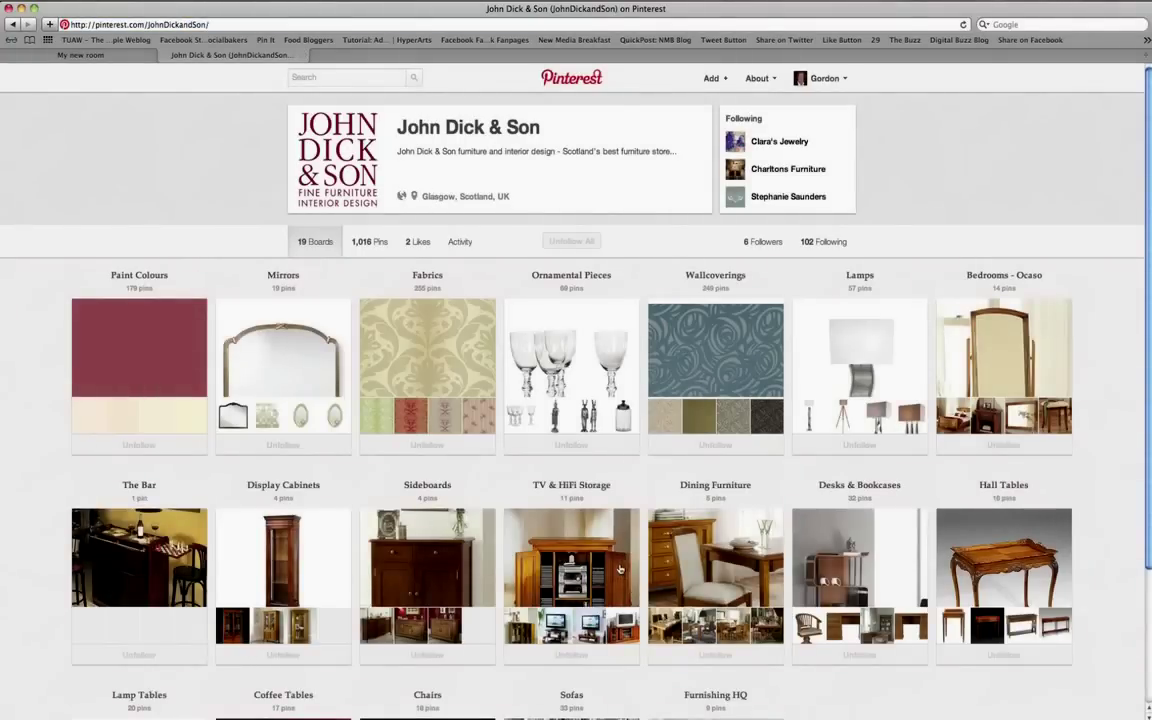
scroll(619, 569, down, 3)
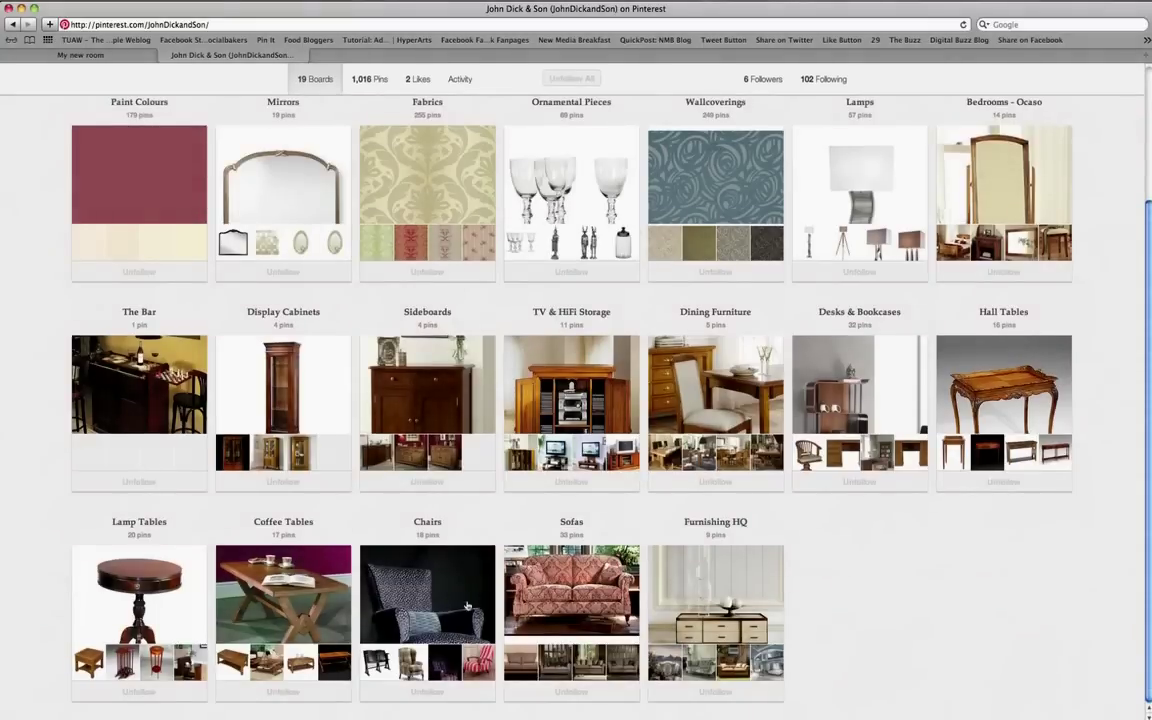
click(424, 522)
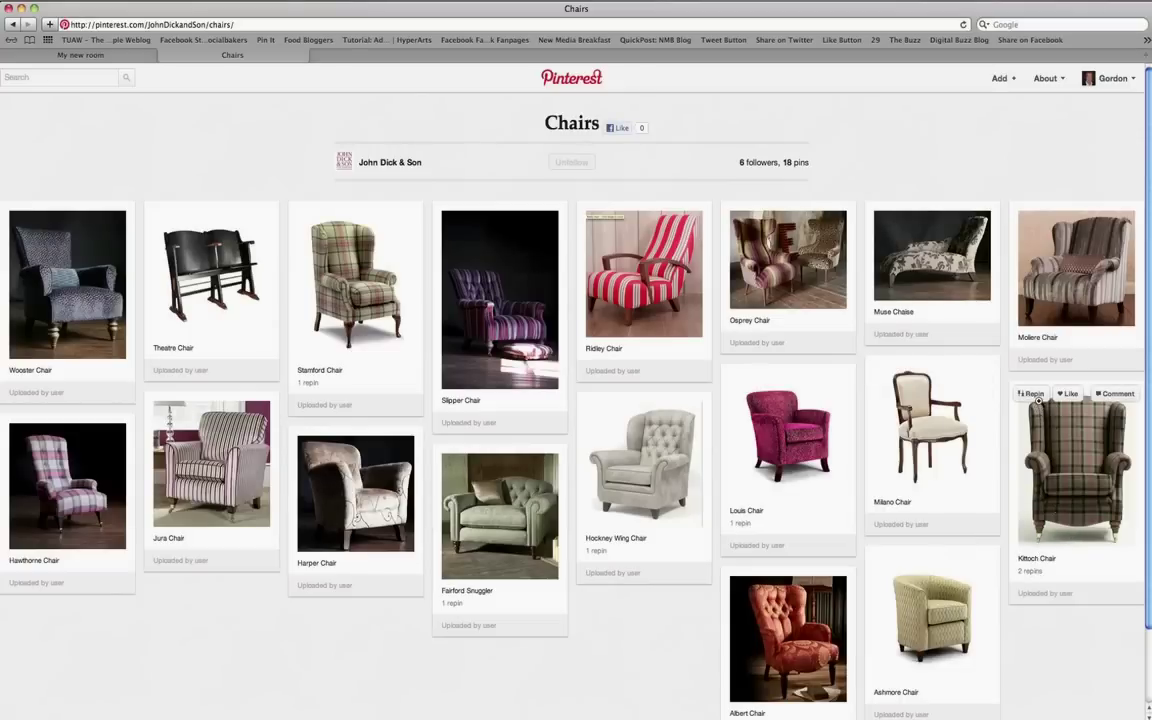
click(1031, 394)
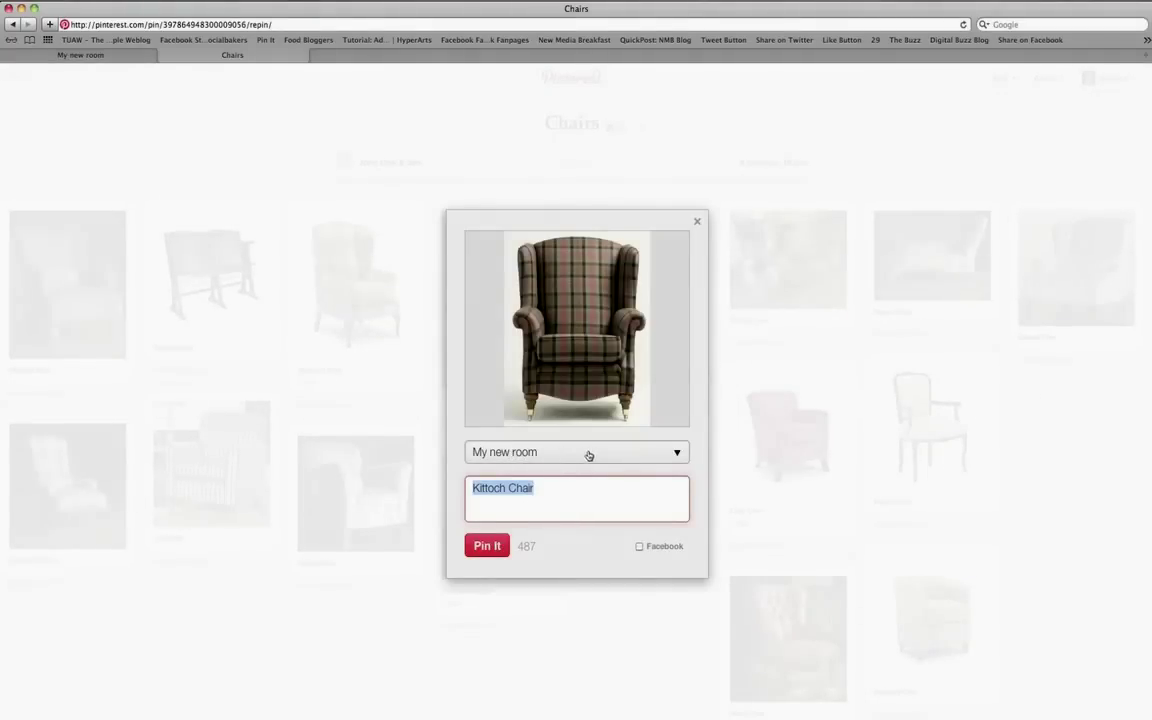
click(488, 547)
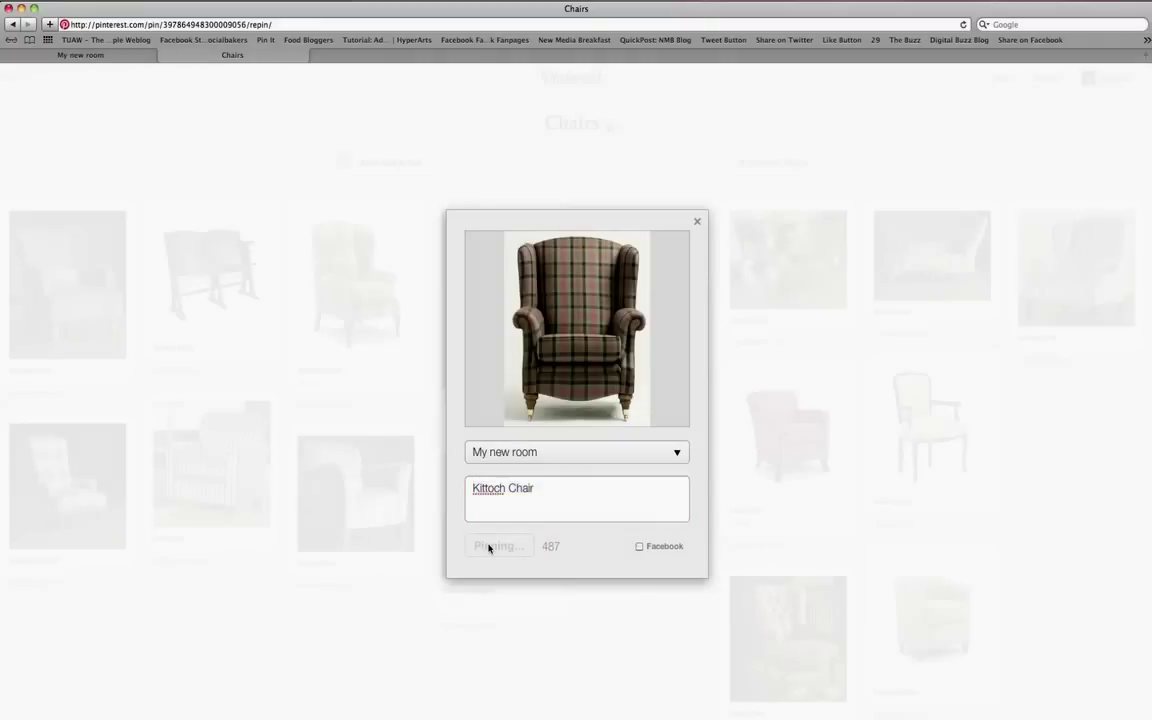
click(696, 222)
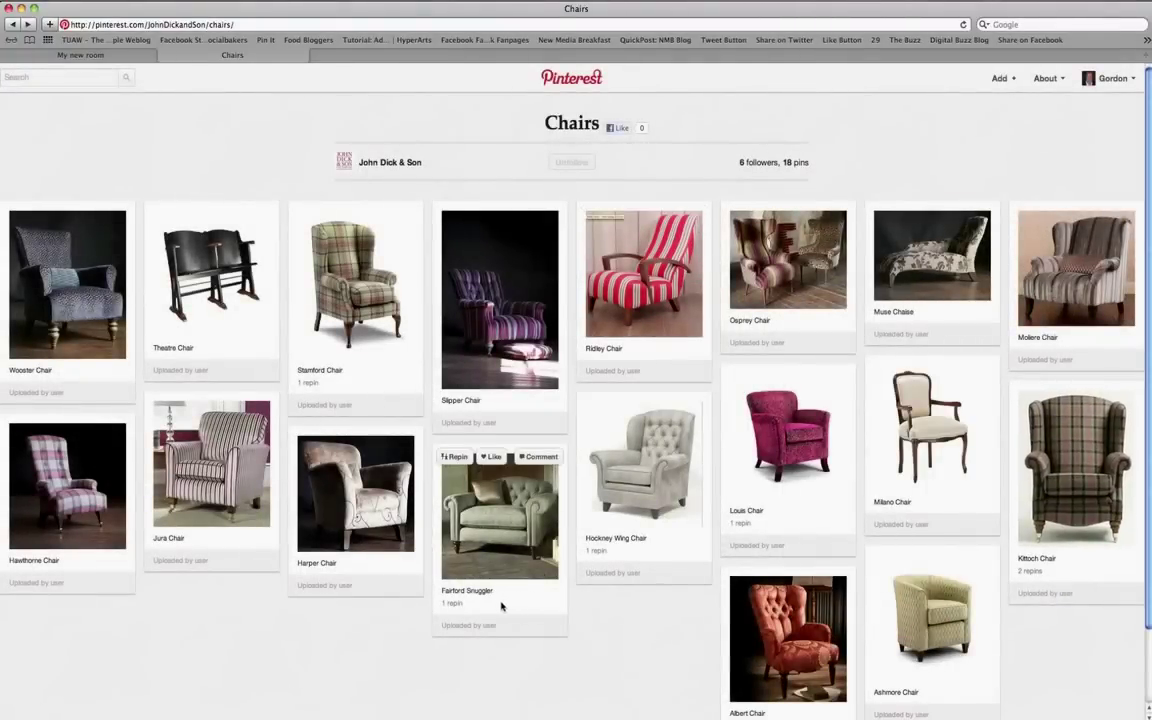
Repin the Fairford Snuggler chair to My new room too.
click(455, 458)
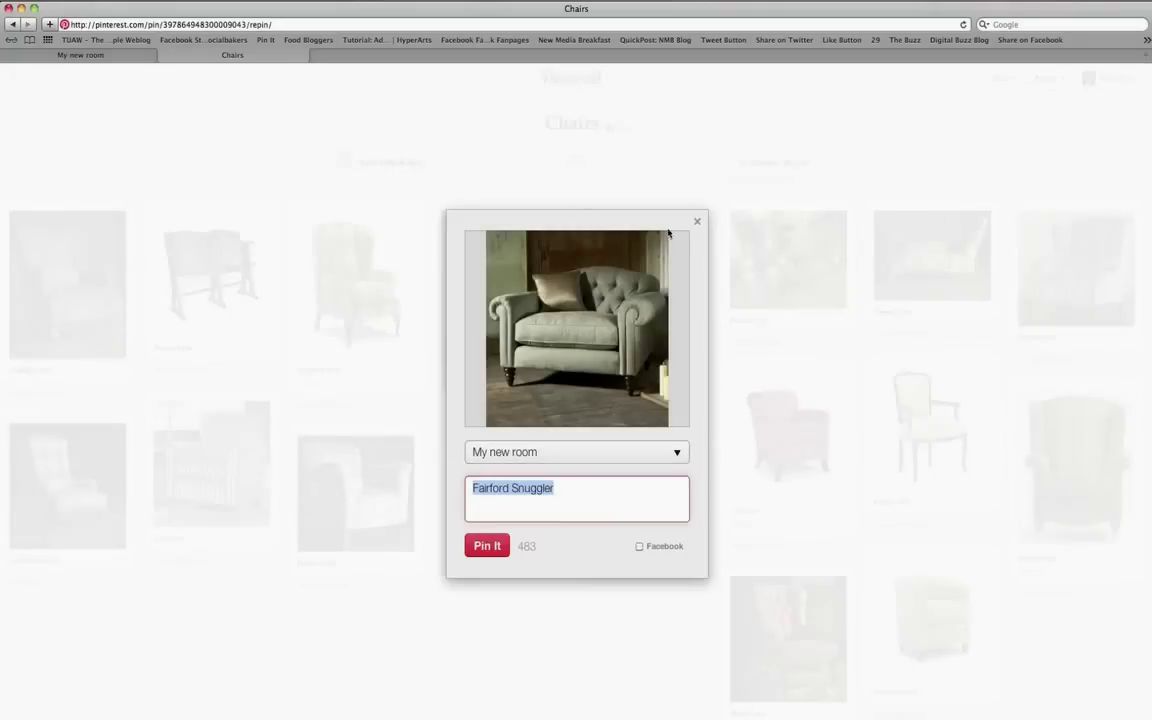
click(485, 548)
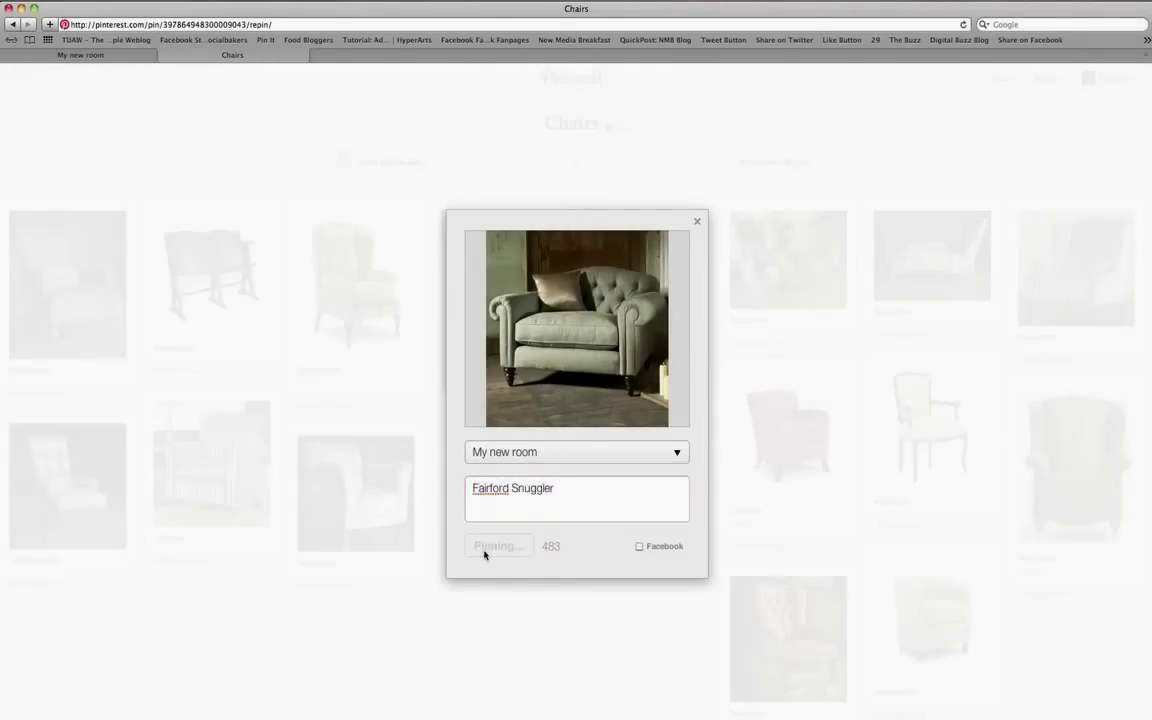
click(699, 222)
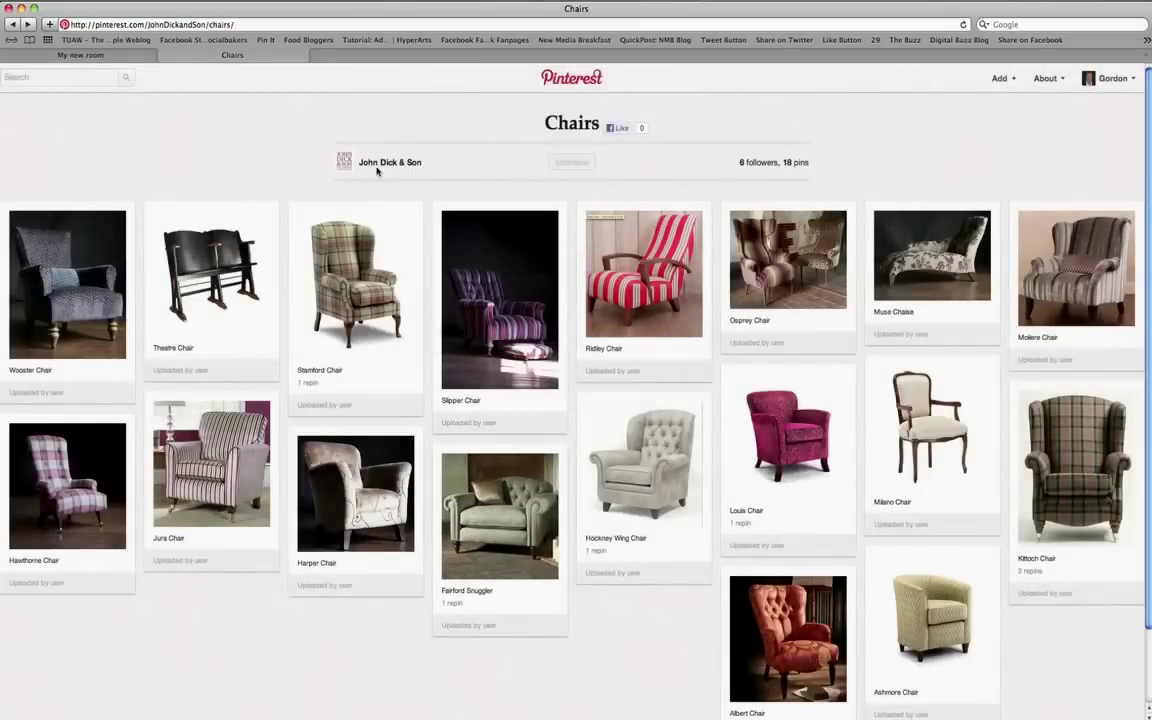
click(377, 167)
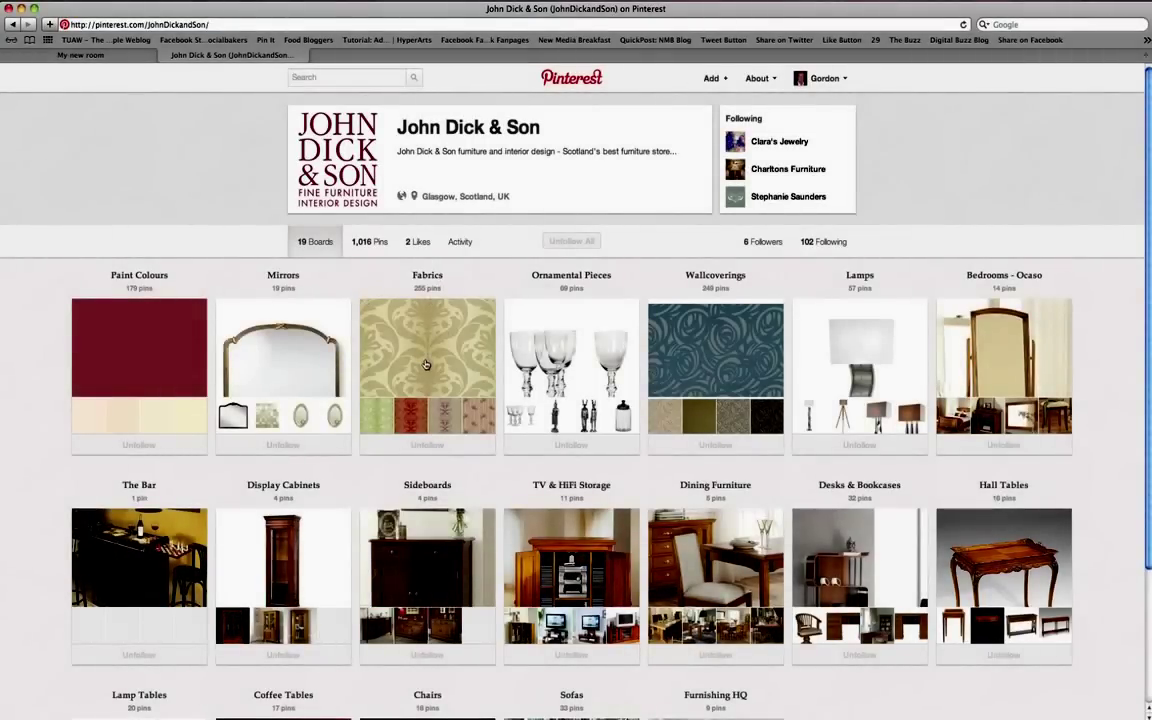
Open the Fabrics board and repin the tan medallion fabric to My new room.
click(425, 365)
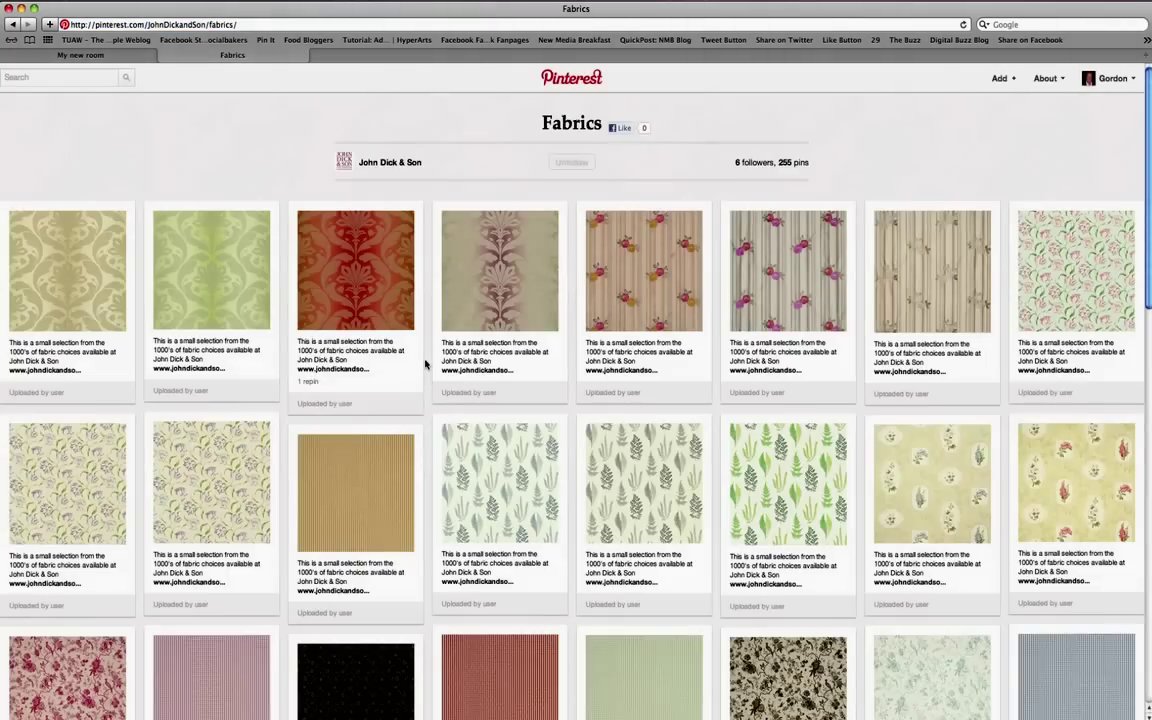
scroll(425, 365, down, 20)
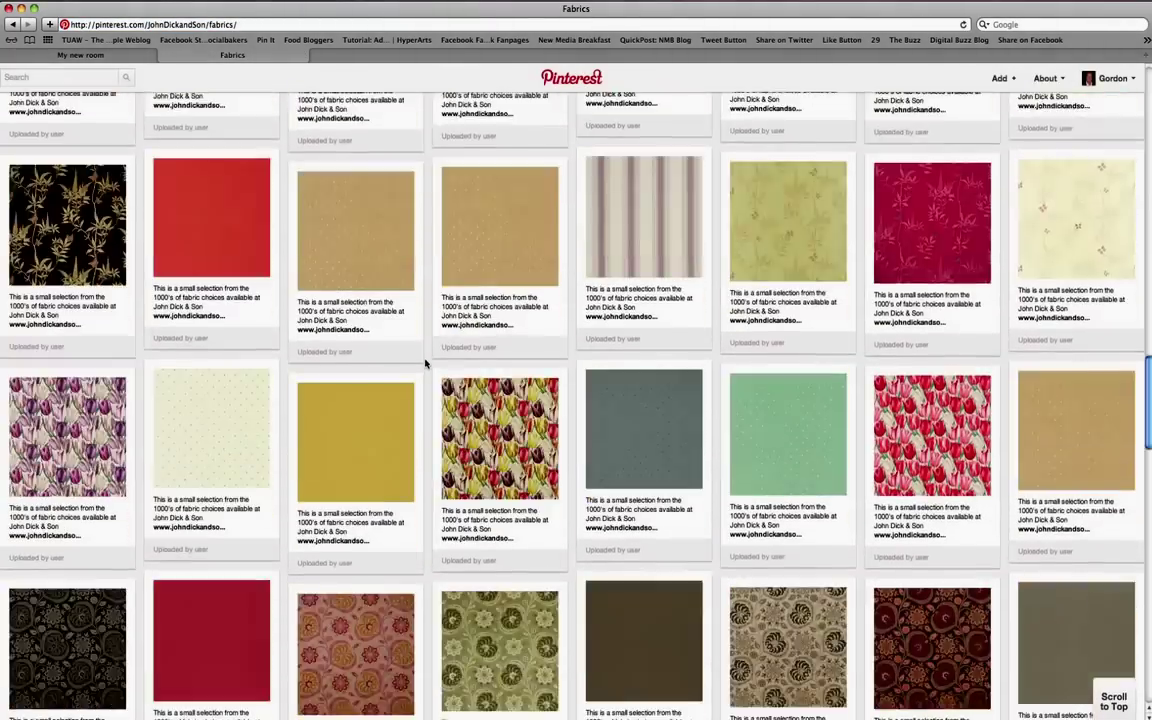
scroll(425, 365, down, 15)
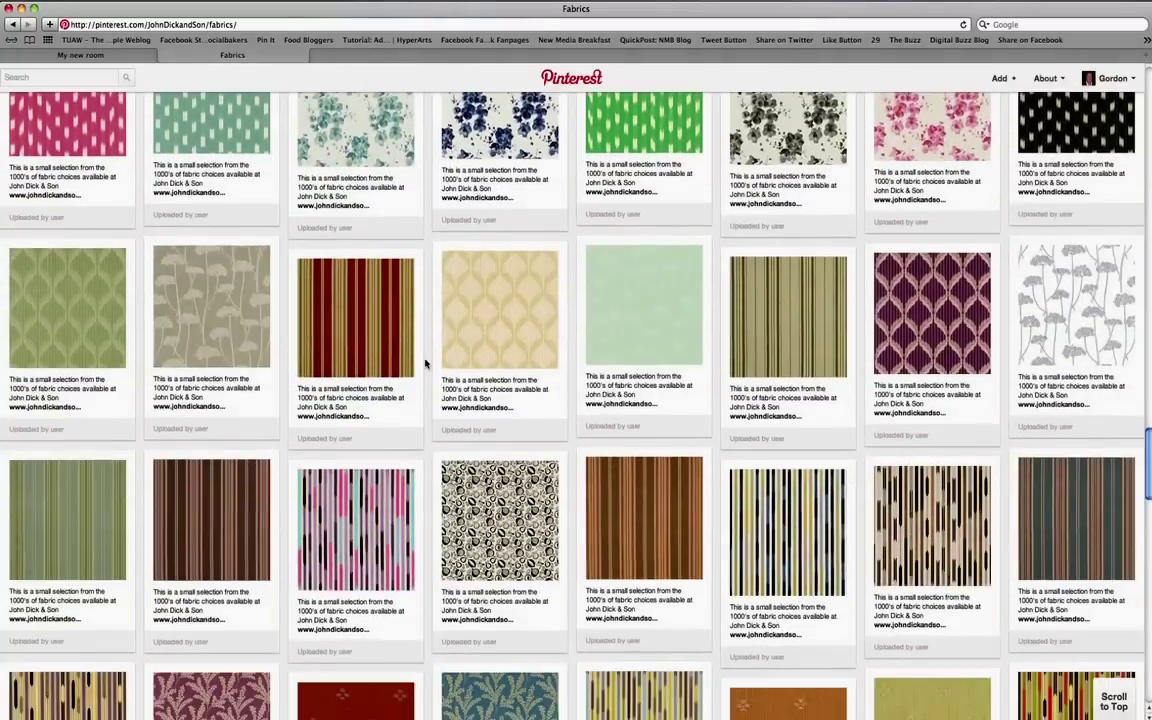
scroll(425, 365, down, 3)
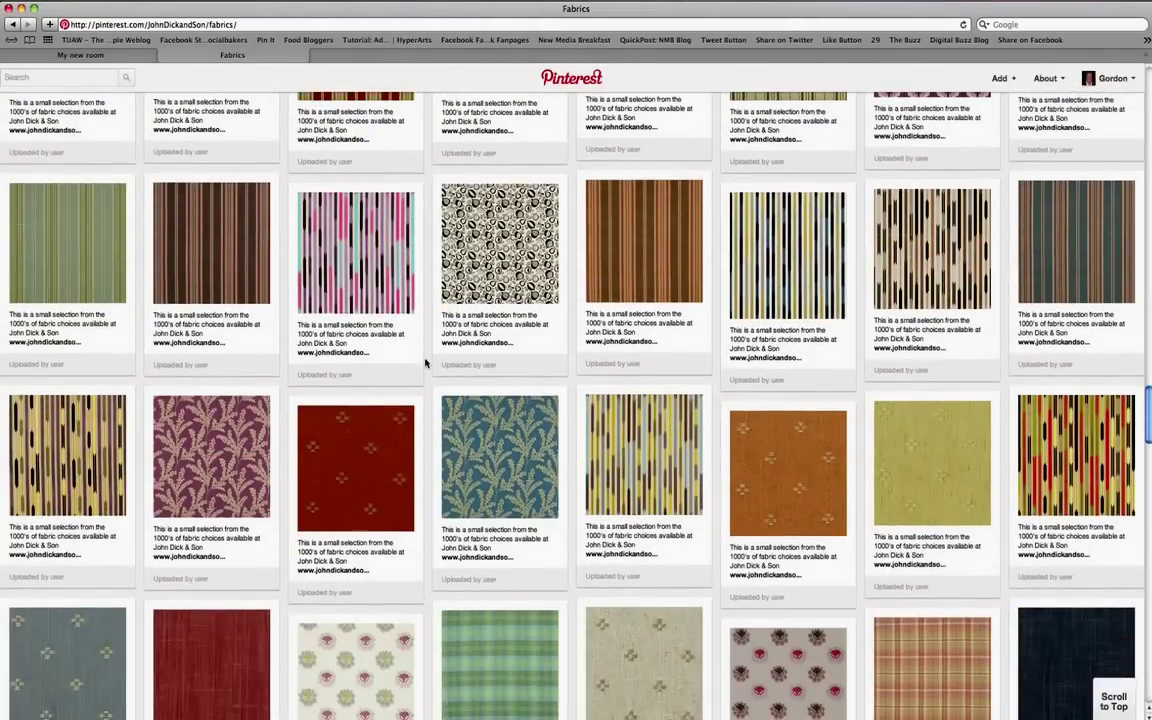
scroll(425, 363, down, 6)
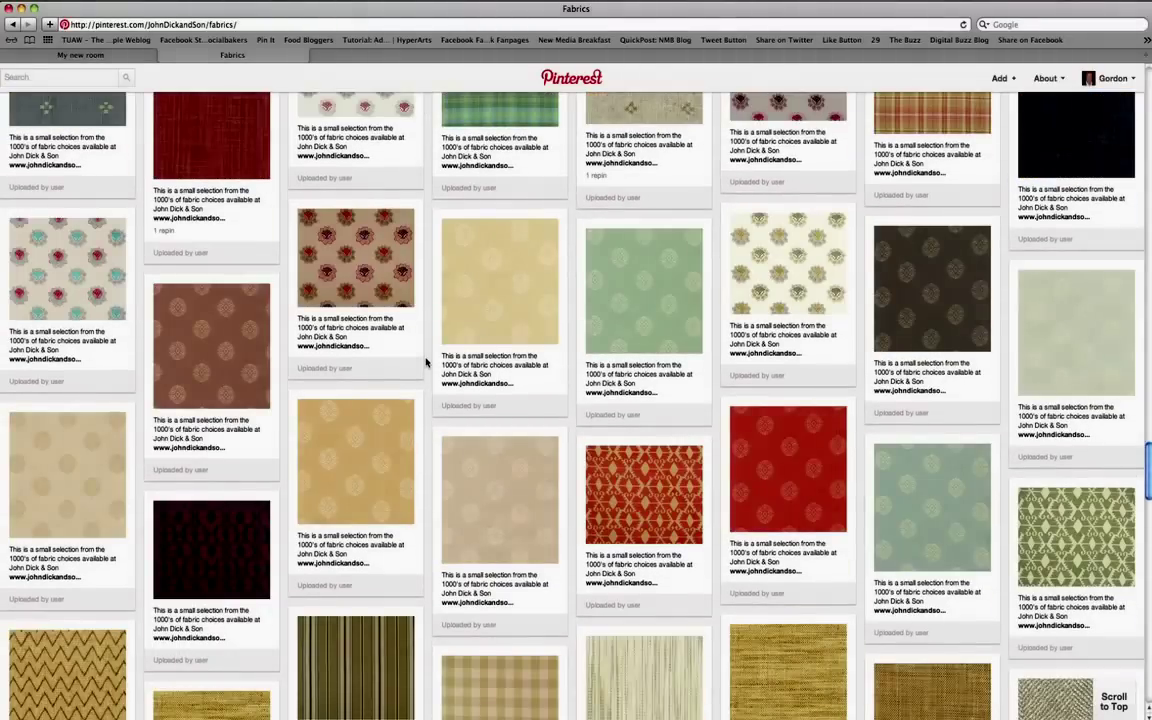
mouse_move(456, 436)
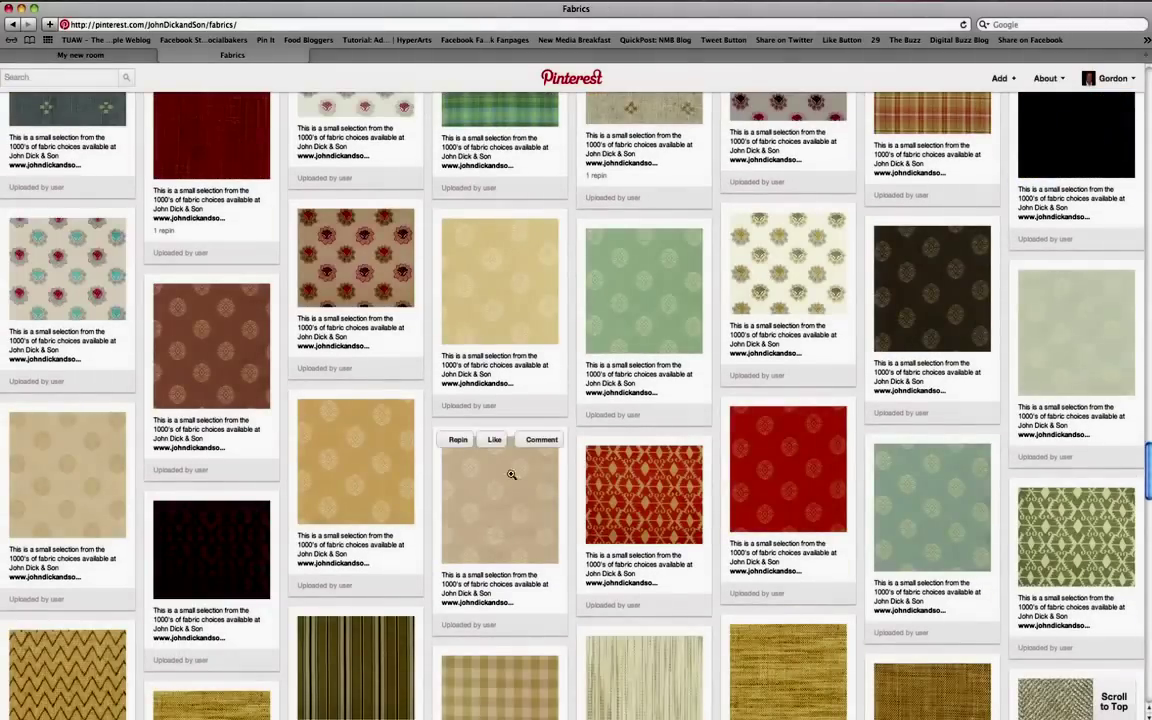
click(457, 444)
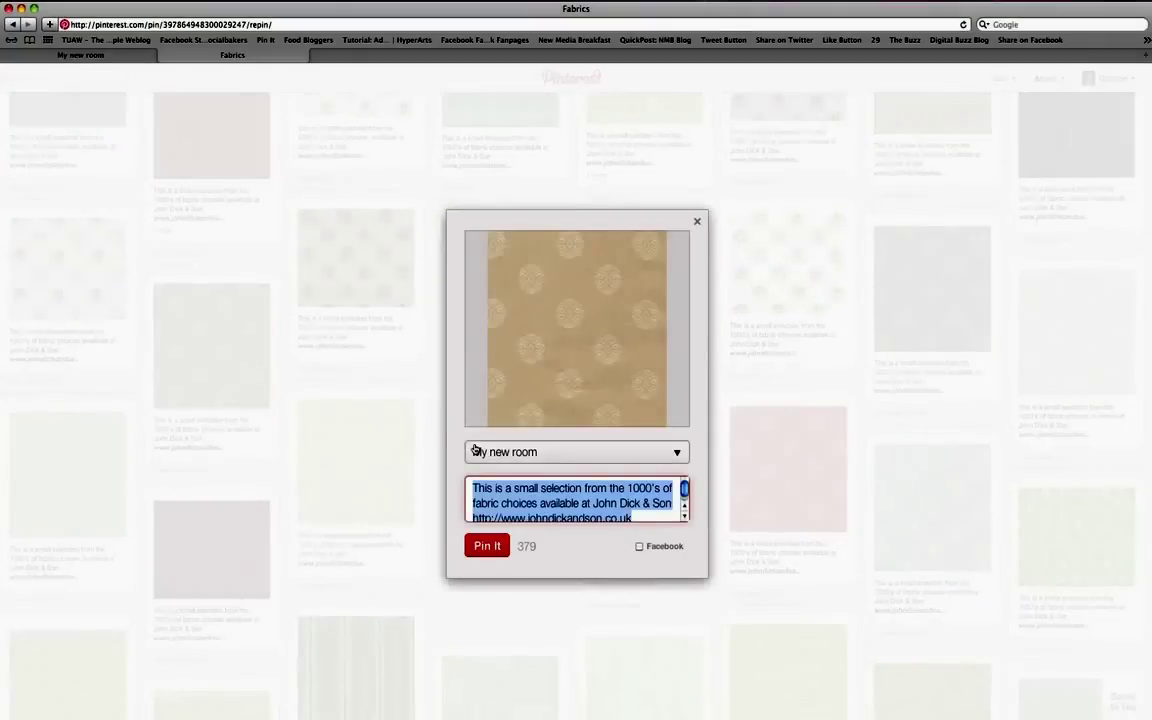
click(485, 546)
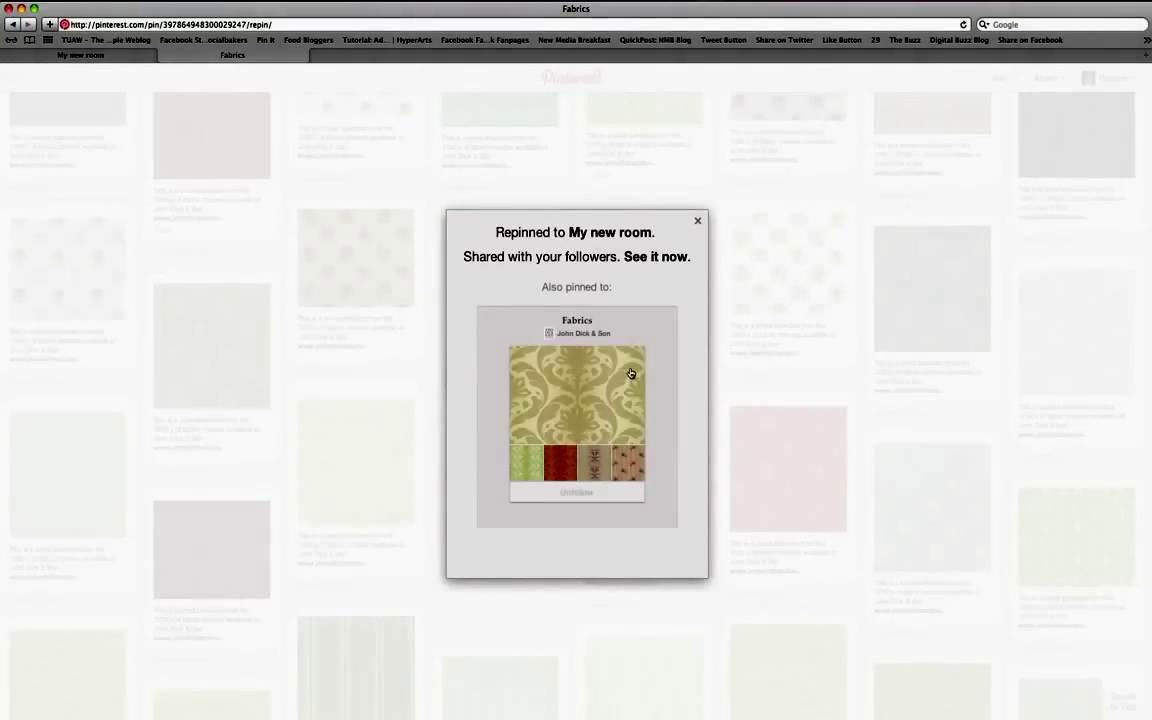
click(699, 222)
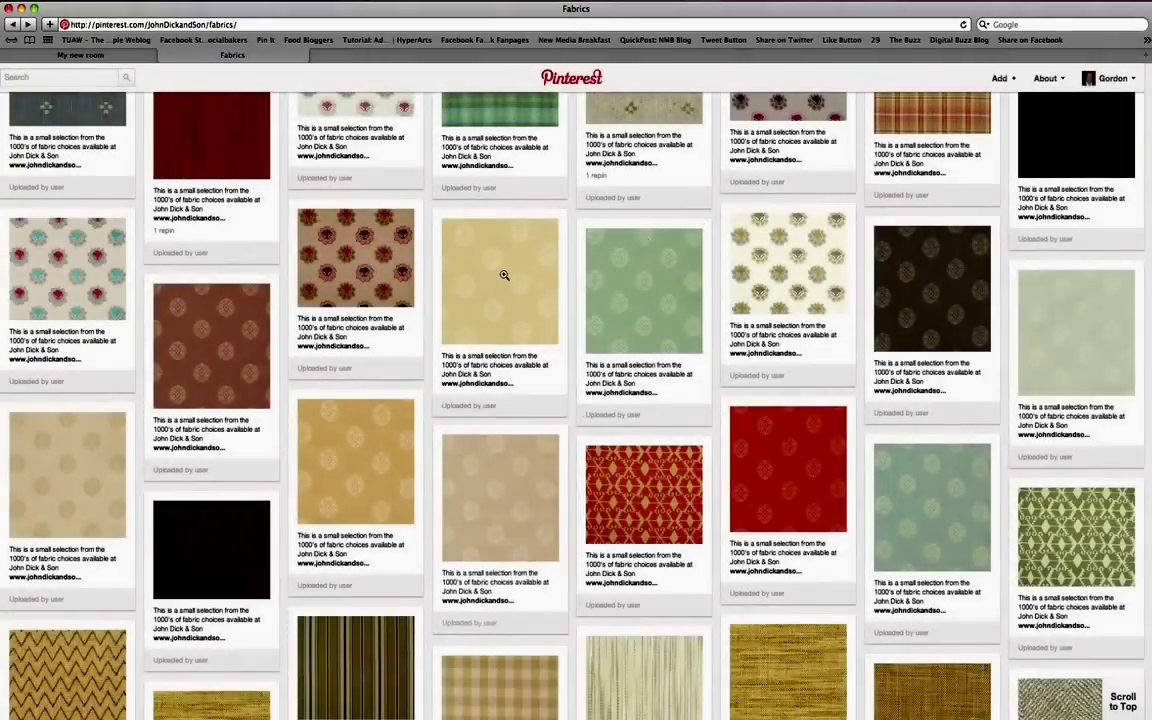
Repin the red-and-gold striped fabric to My new room.
mouse_move(504, 275)
scroll(504, 275, down, 15)
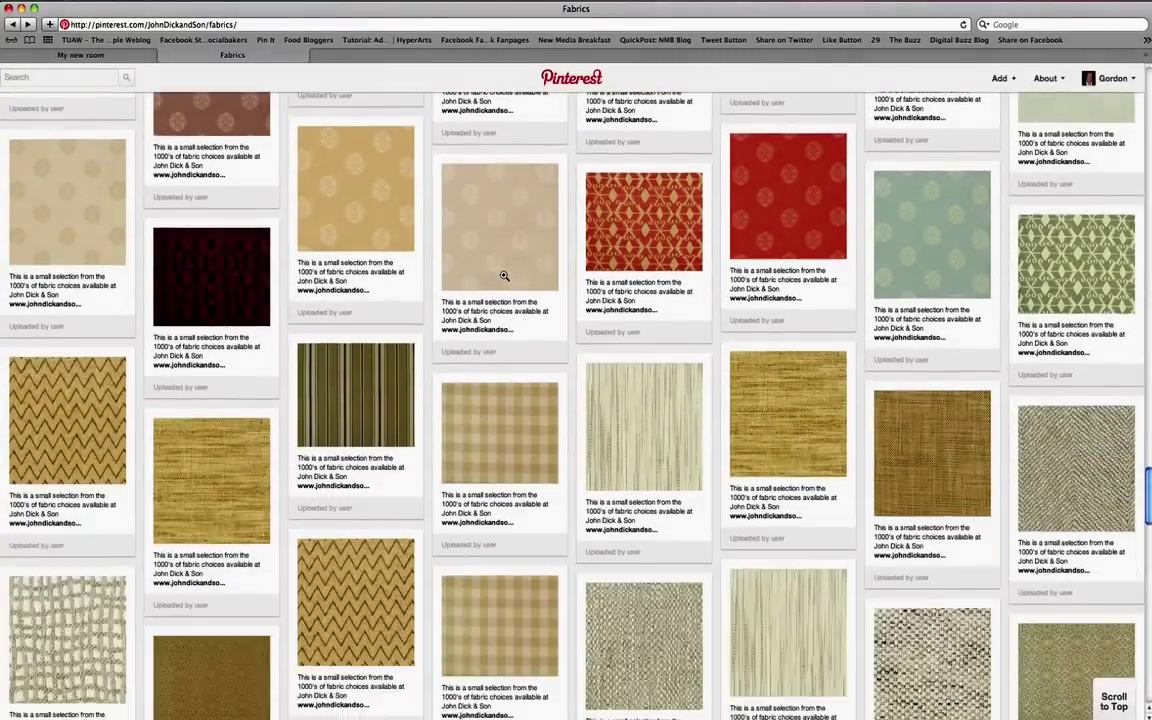
scroll(504, 275, down, 4)
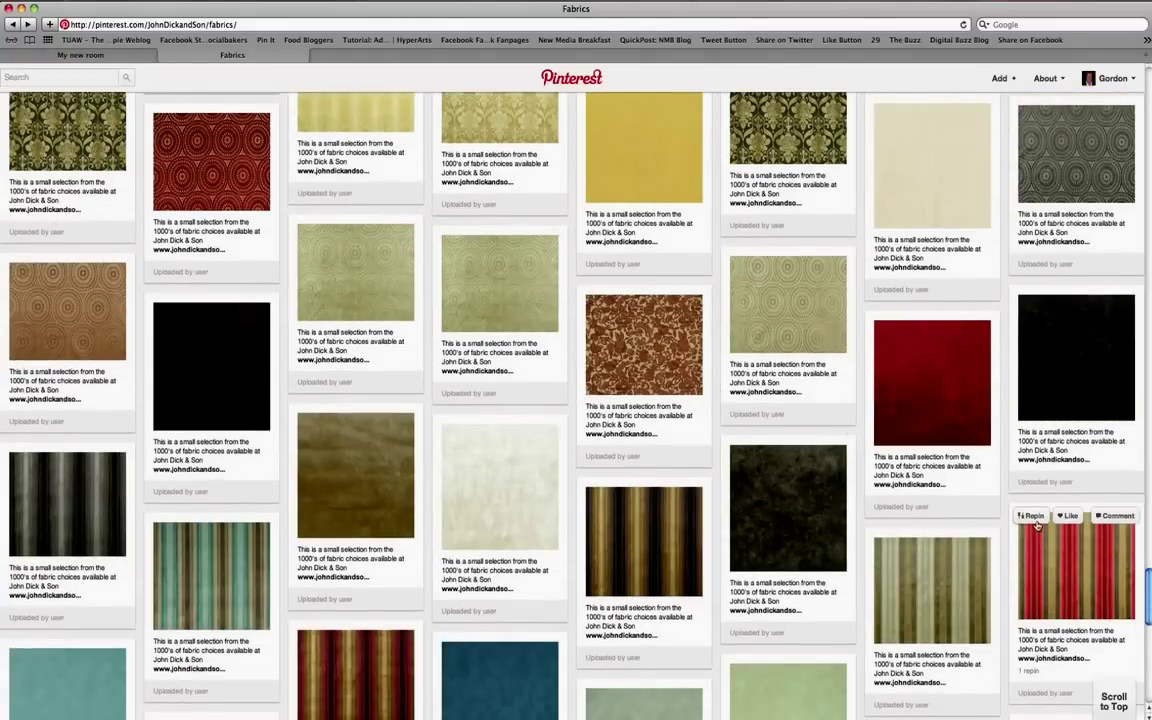
click(1036, 521)
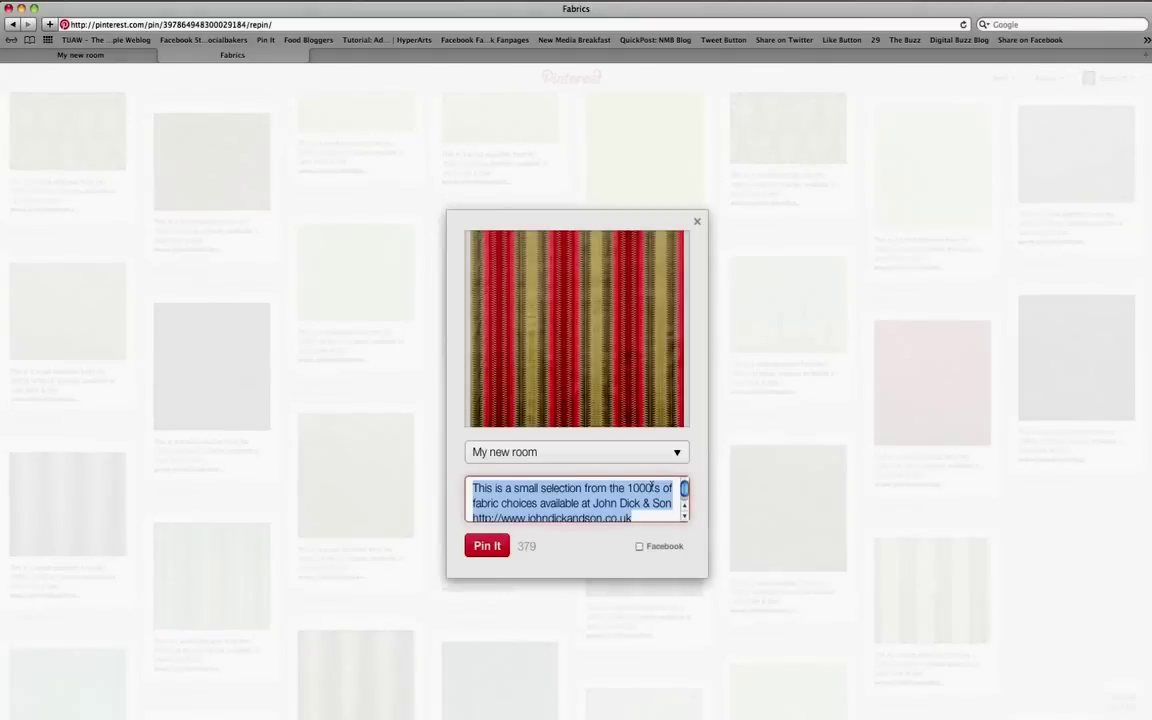
click(486, 544)
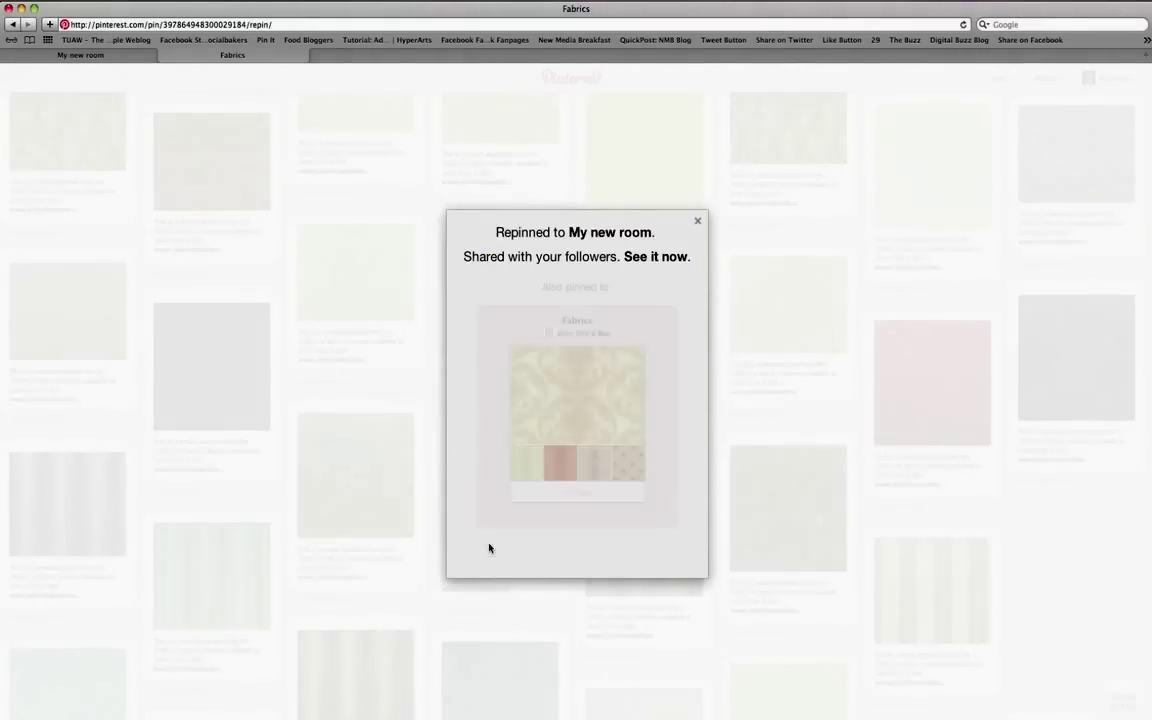
click(697, 221)
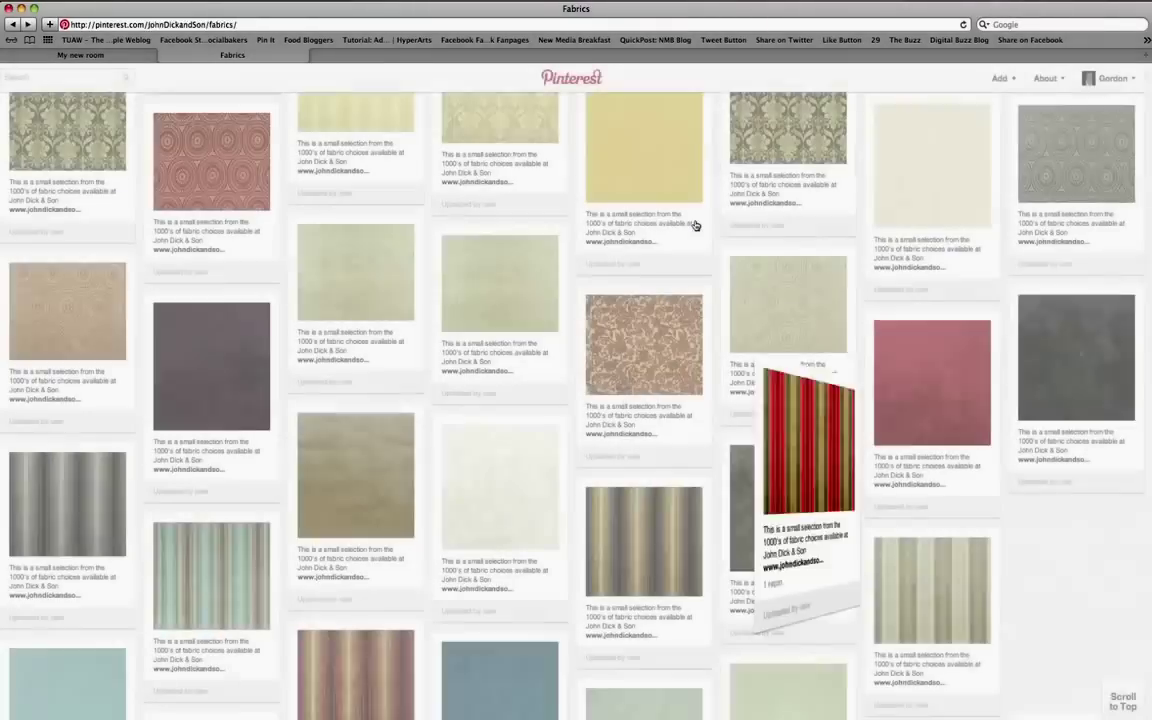
scroll(540, 265, down, 10)
scroll(540, 265, down, 20)
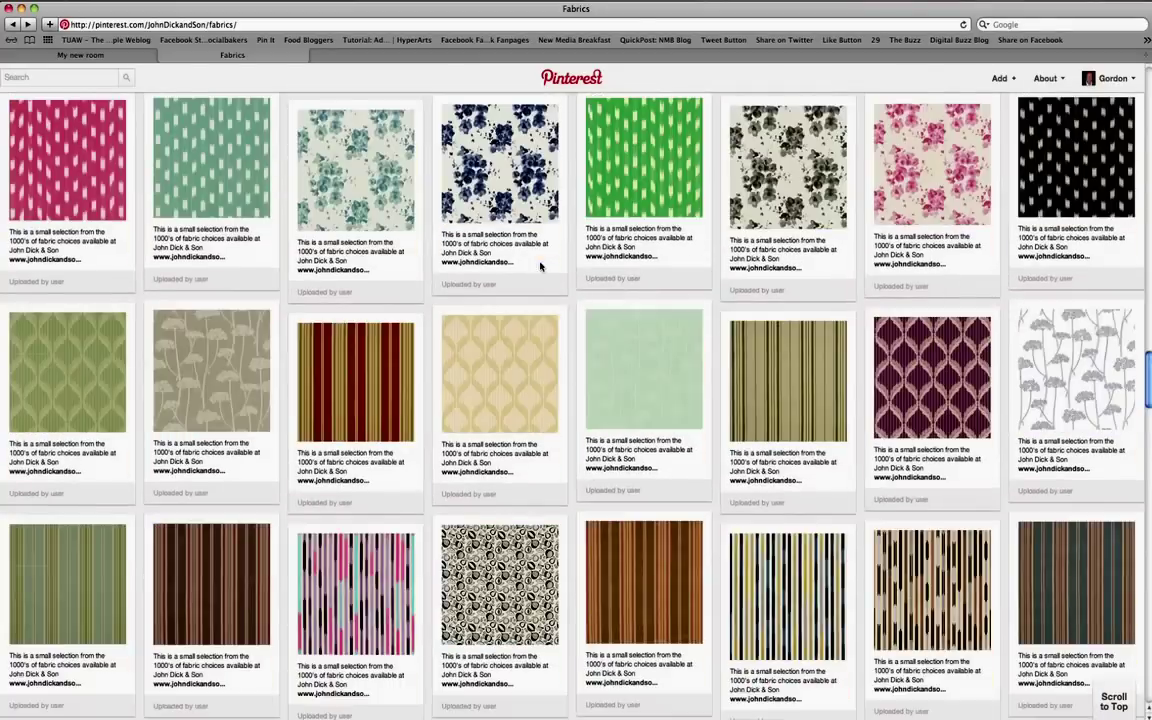
scroll(538, 264, up, 20)
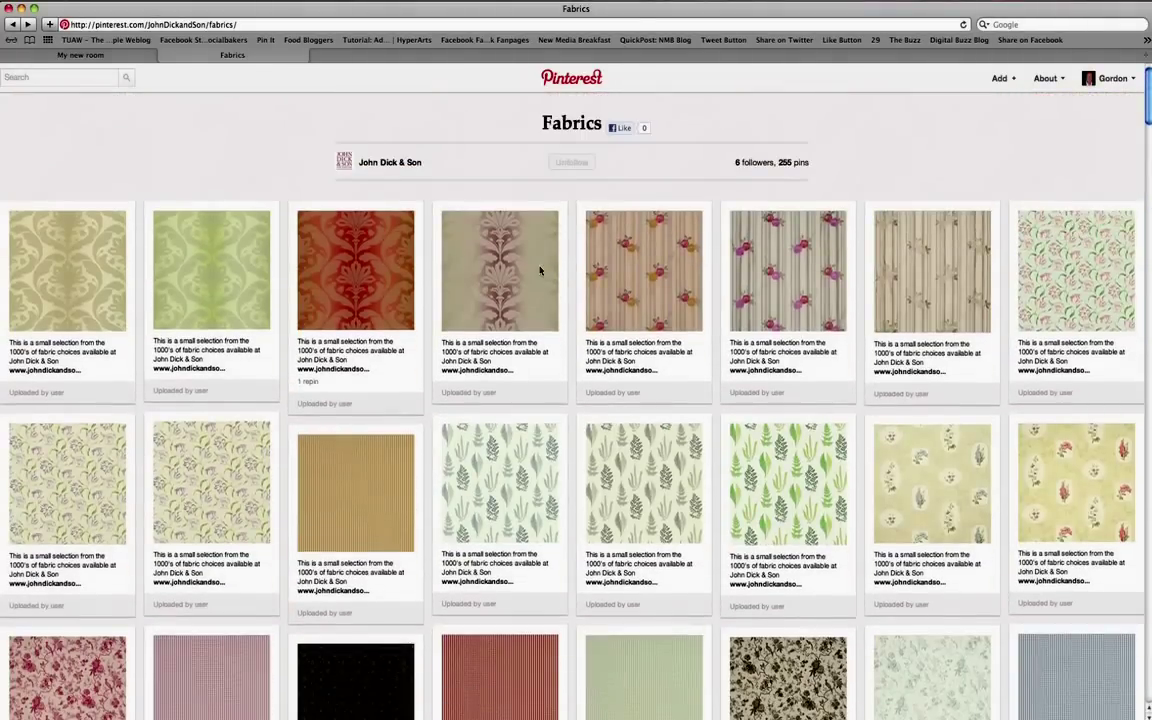
Open the Wallcoverings board and repin the beige swirl wallcovering to My new room.
click(372, 163)
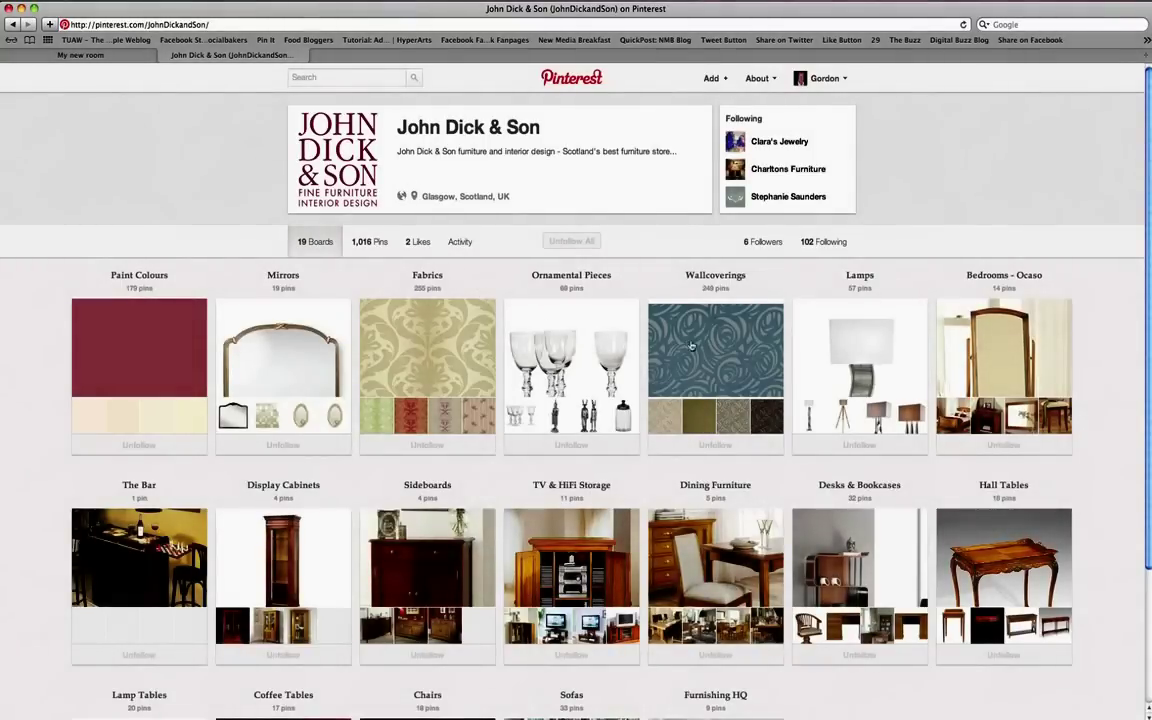
click(660, 330)
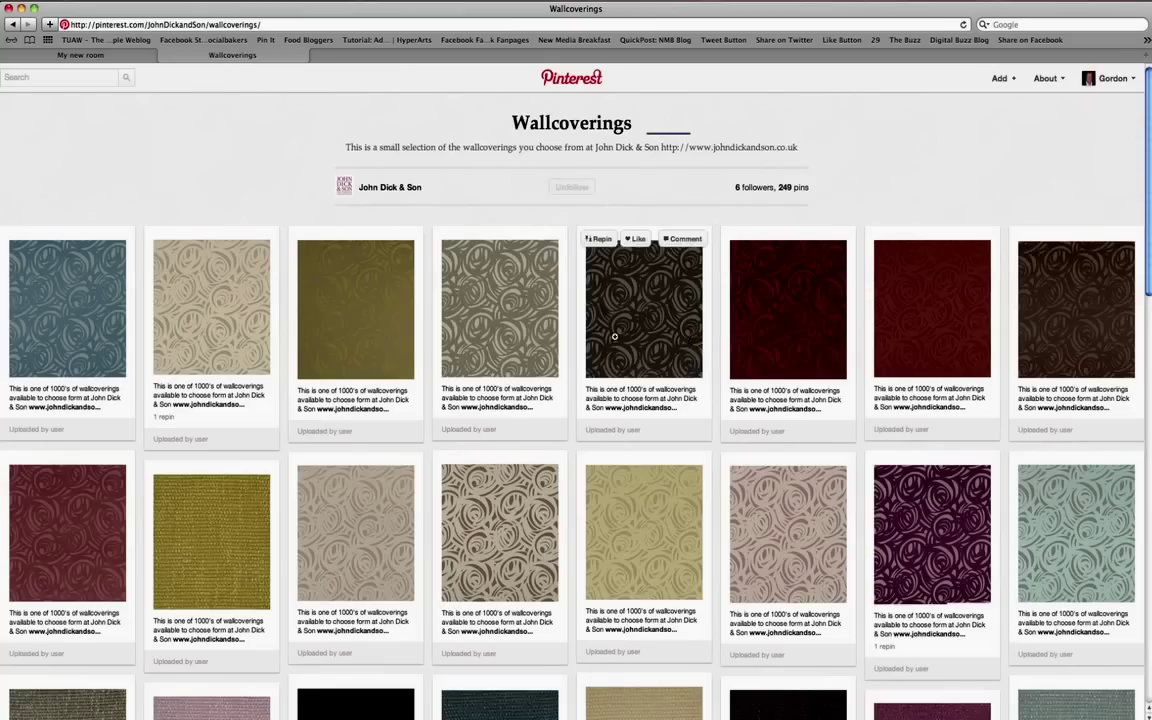
click(165, 239)
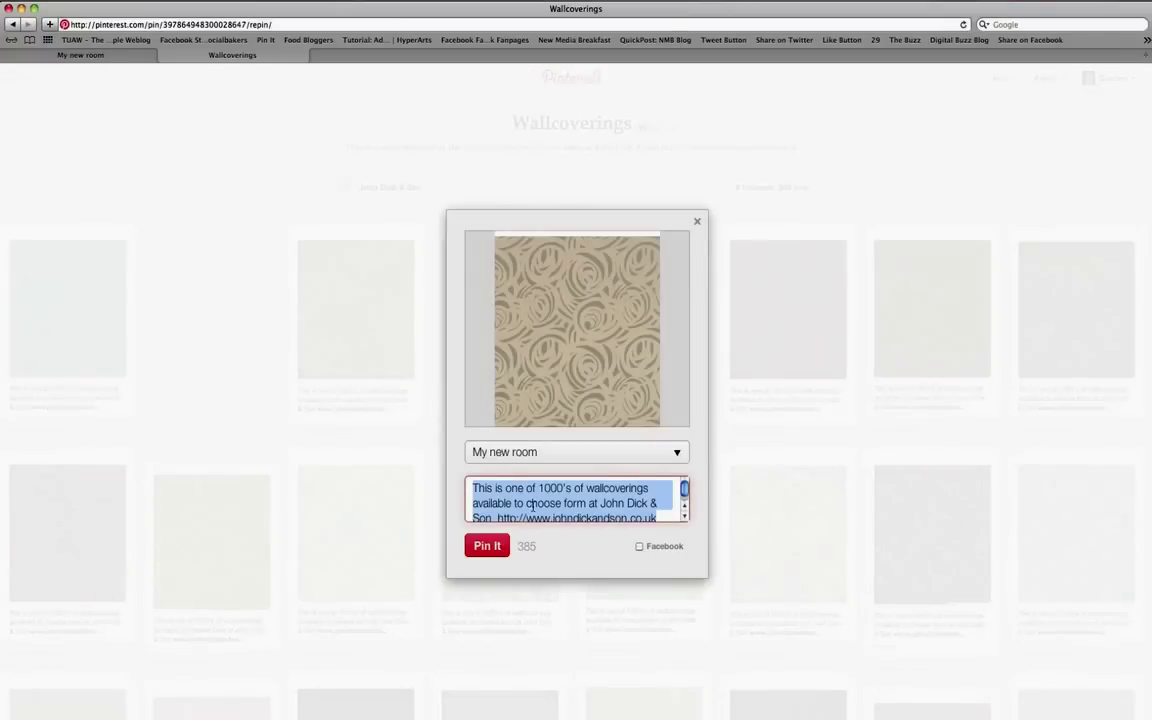
click(486, 548)
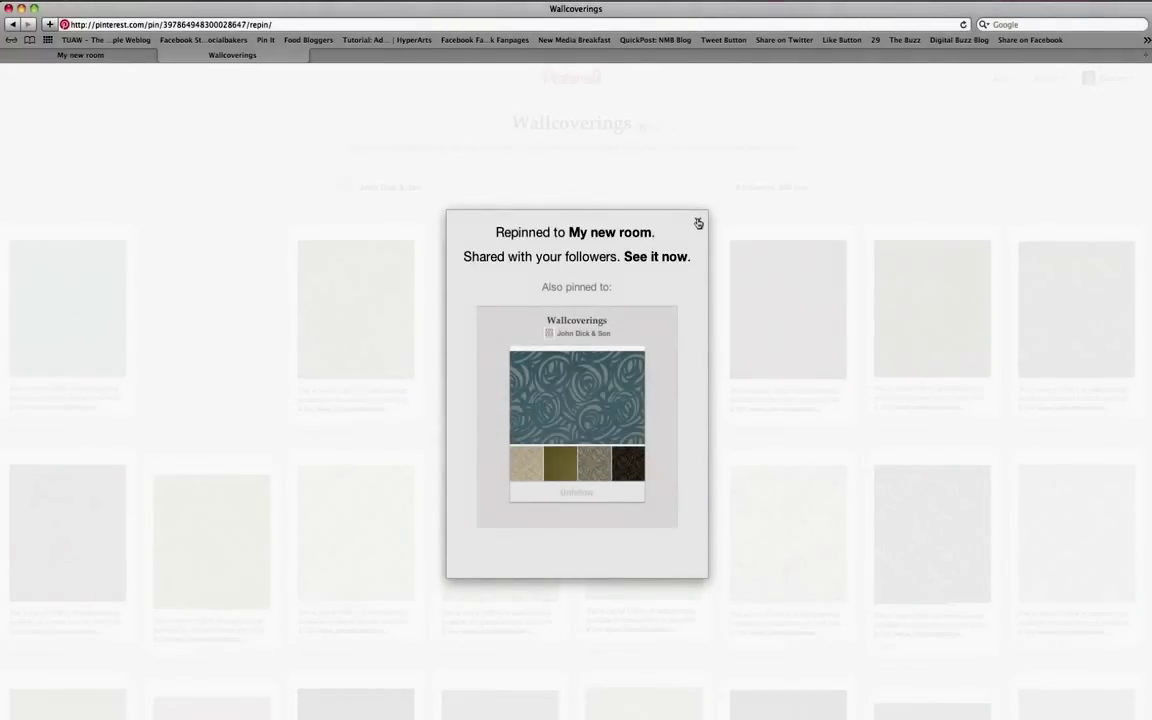
click(698, 222)
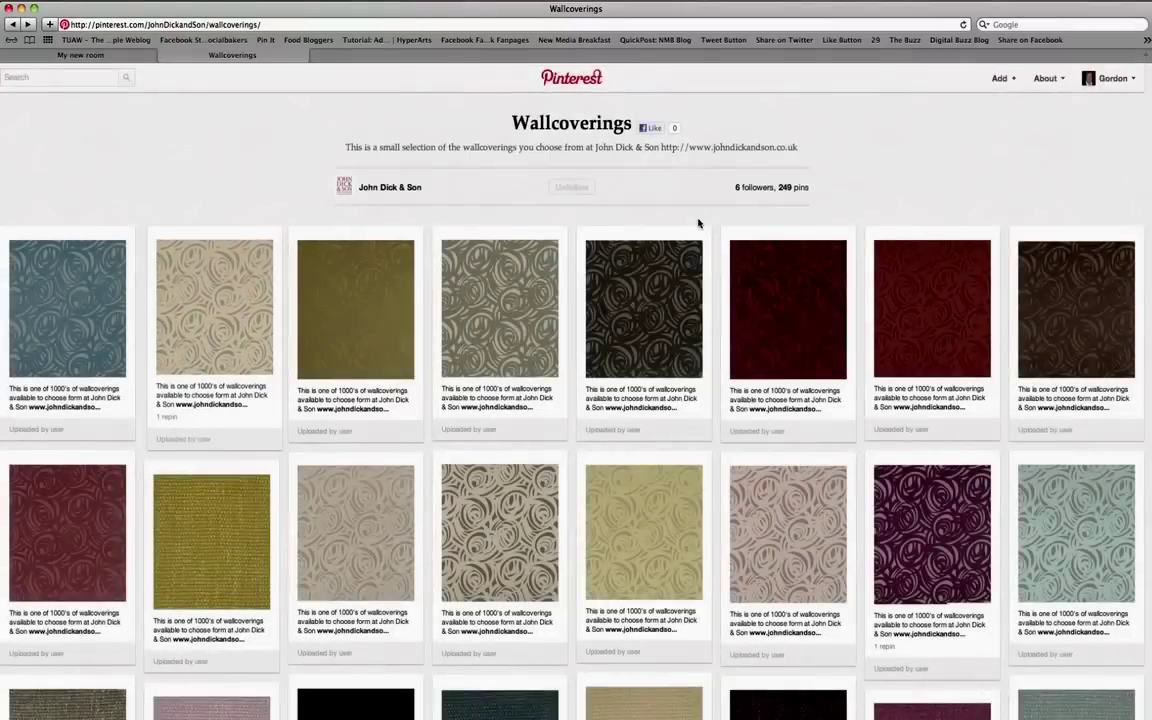
click(368, 190)
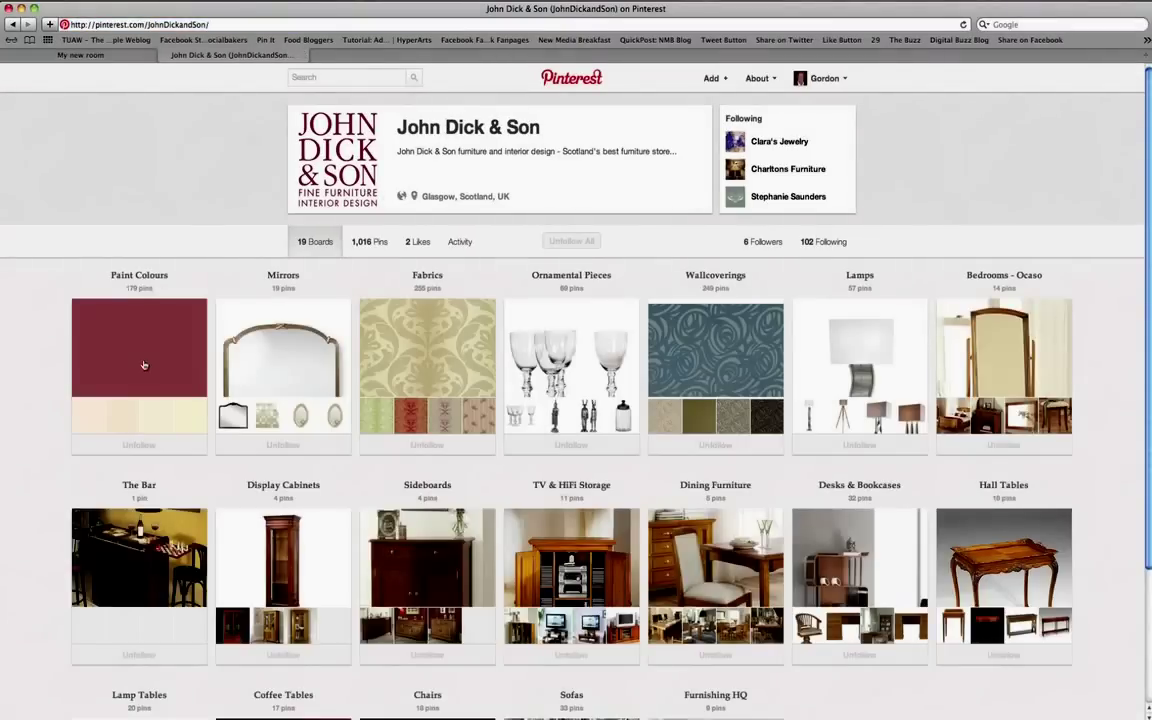
Open the Paint Colours board and repin the red paint colour to My new room.
click(143, 364)
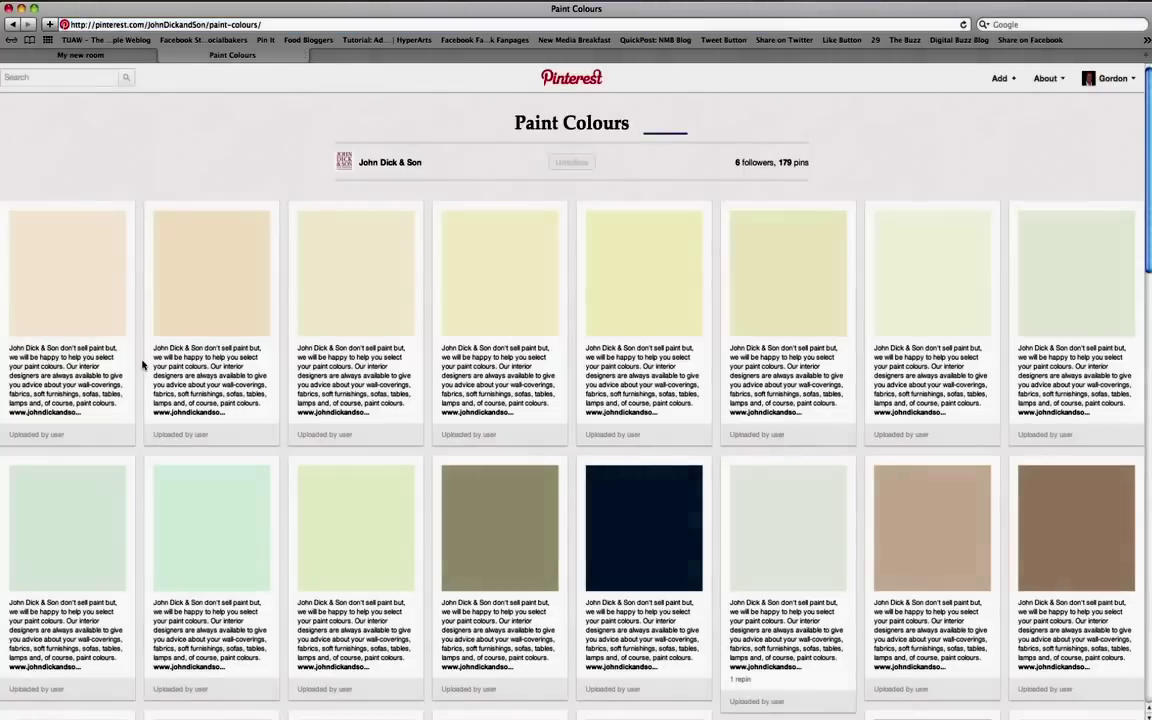
scroll(143, 364, down, 15)
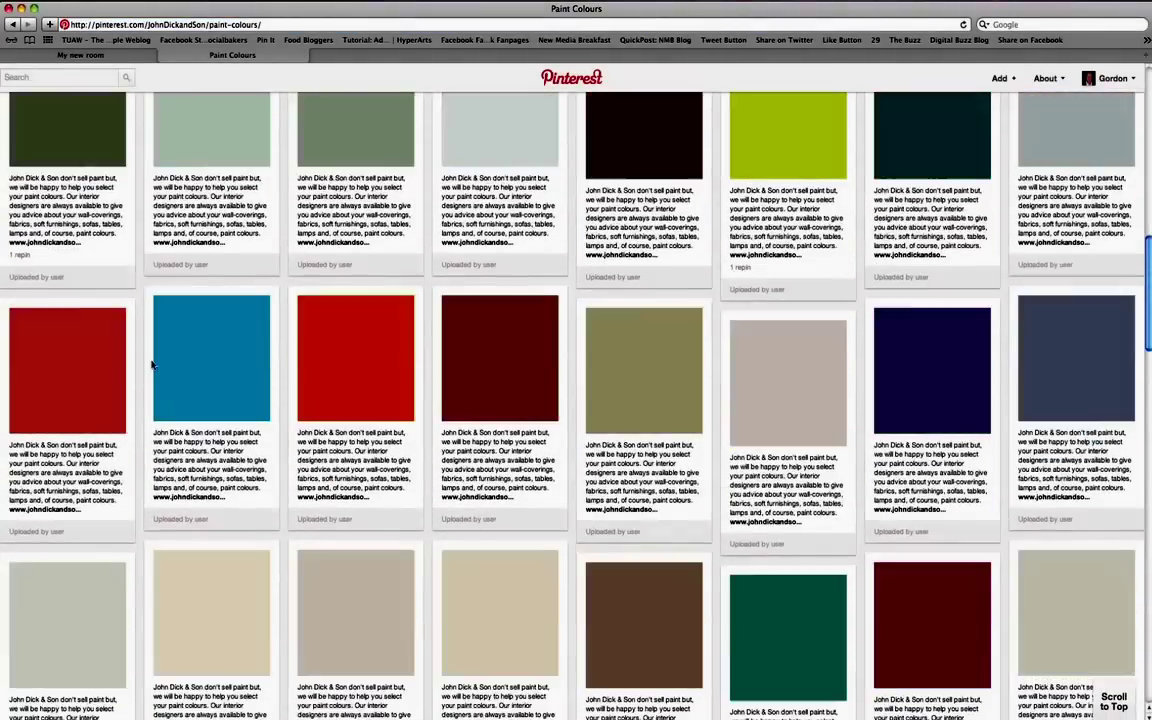
scroll(152, 365, up, 5)
scroll(152, 365, down, 5)
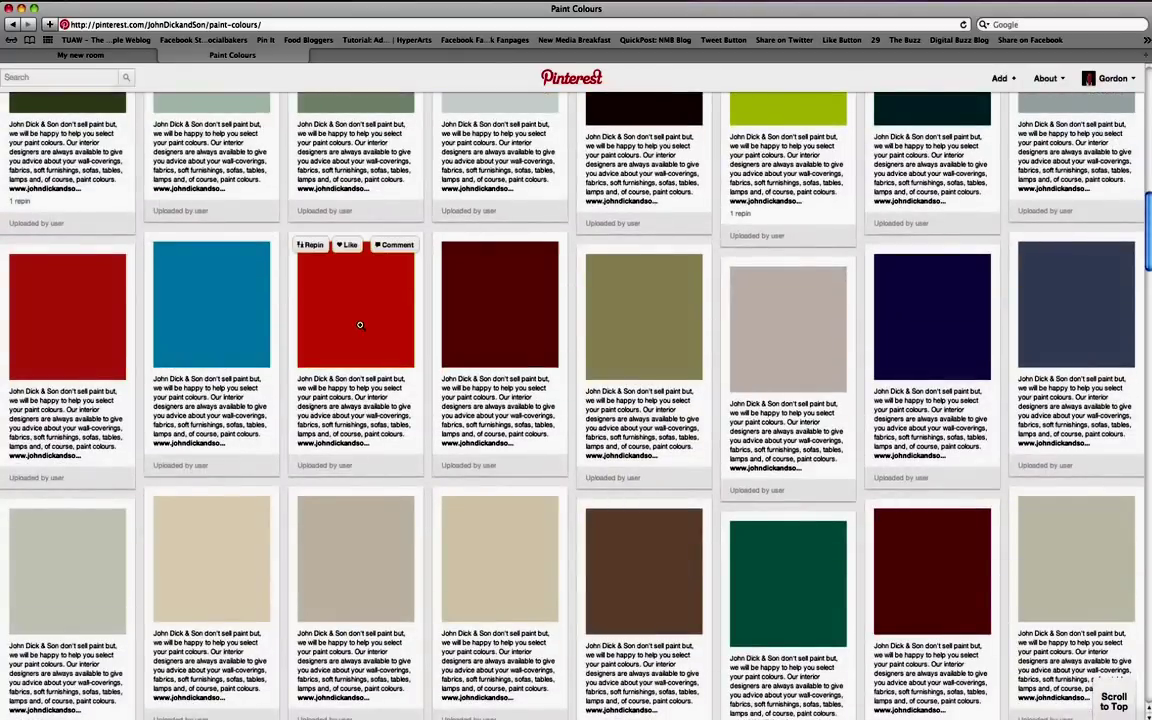
click(311, 246)
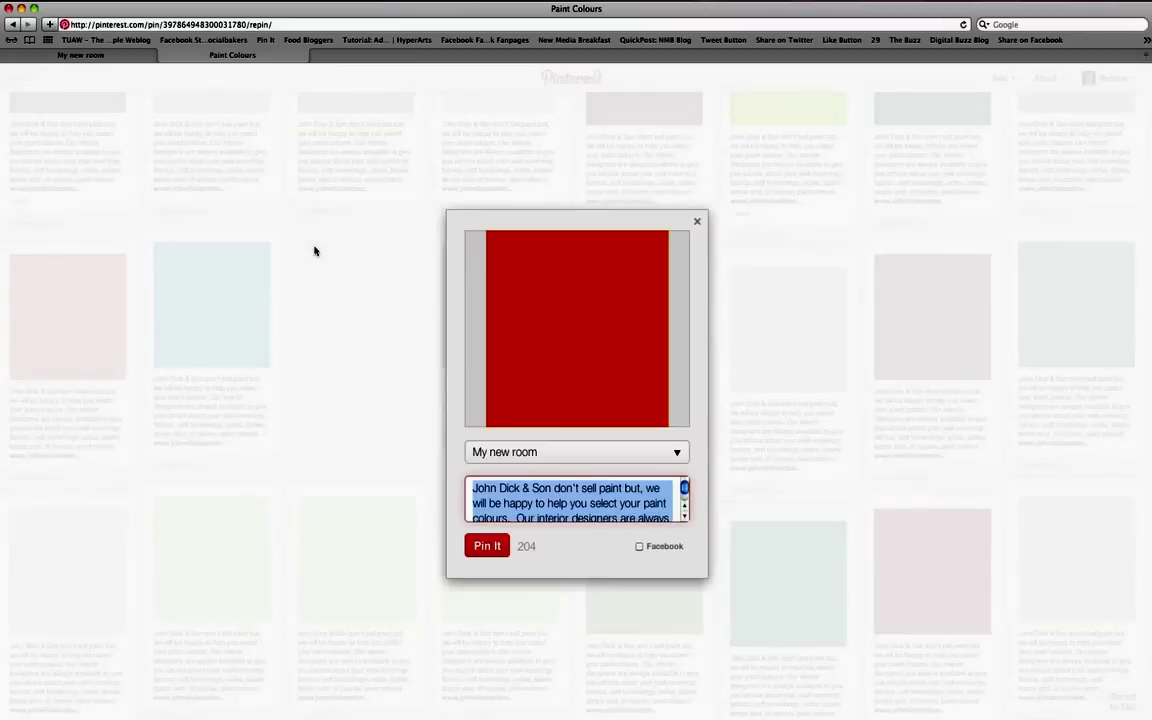
click(488, 546)
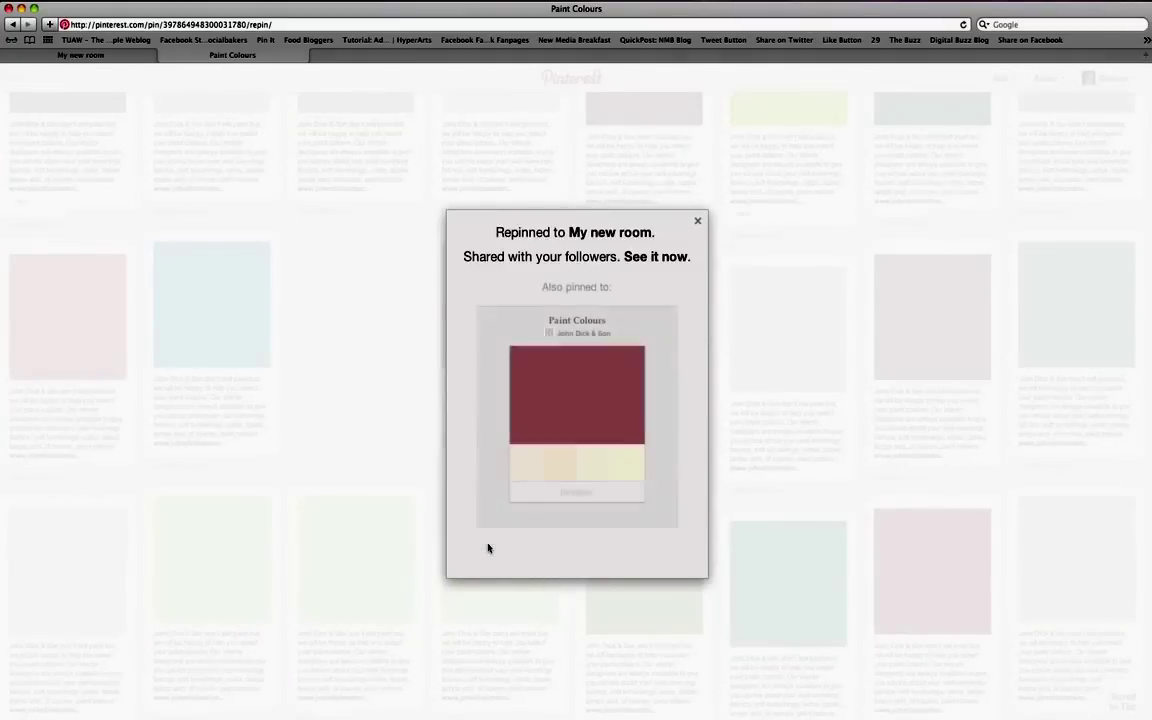
click(697, 225)
scroll(419, 290, up, 10)
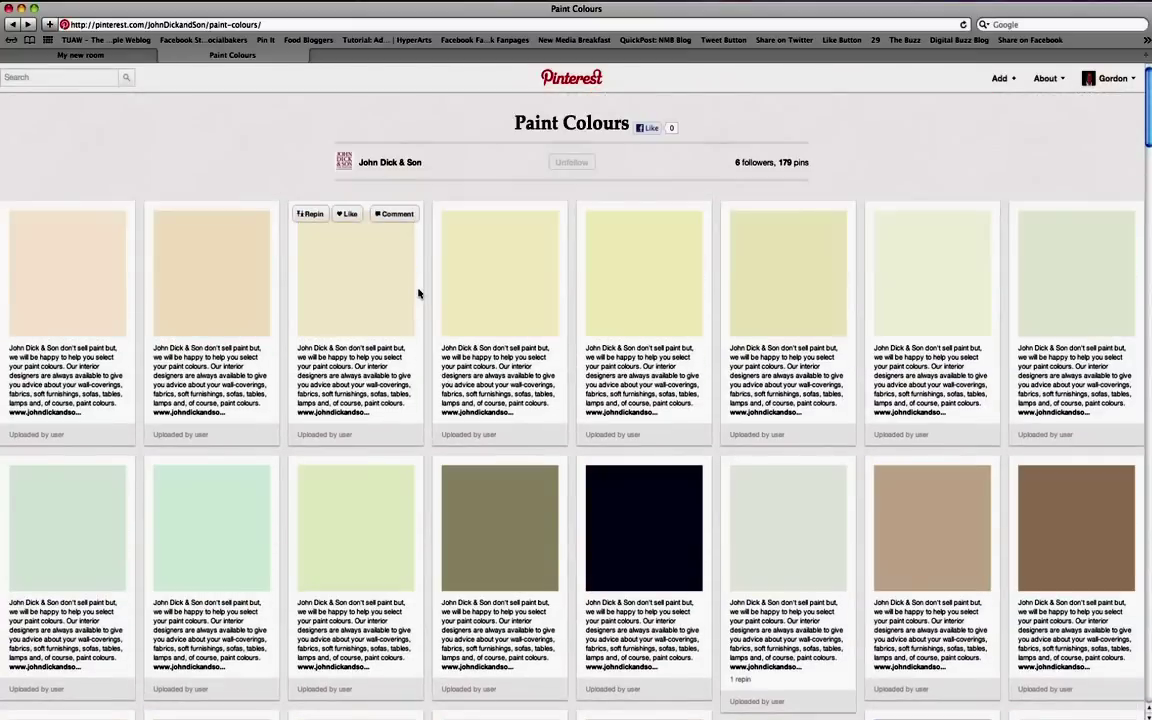
click(380, 164)
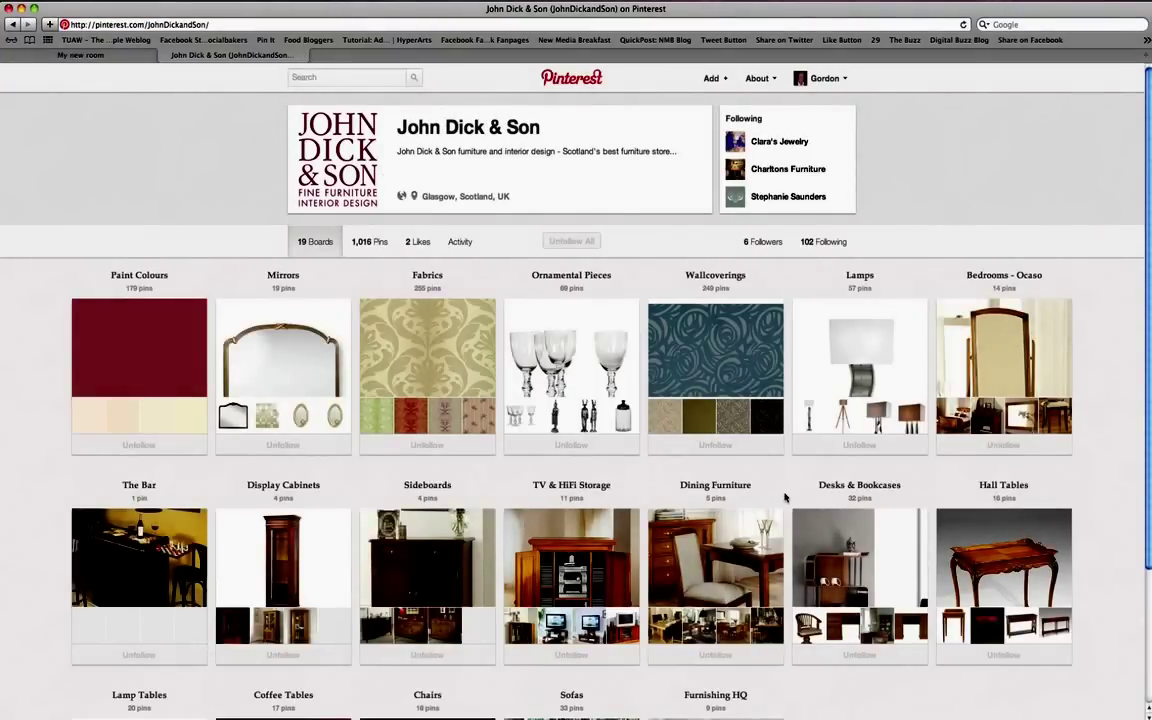
Open the Lamps board and repin the Three Pillared Lamp and Shade to My new room.
click(856, 347)
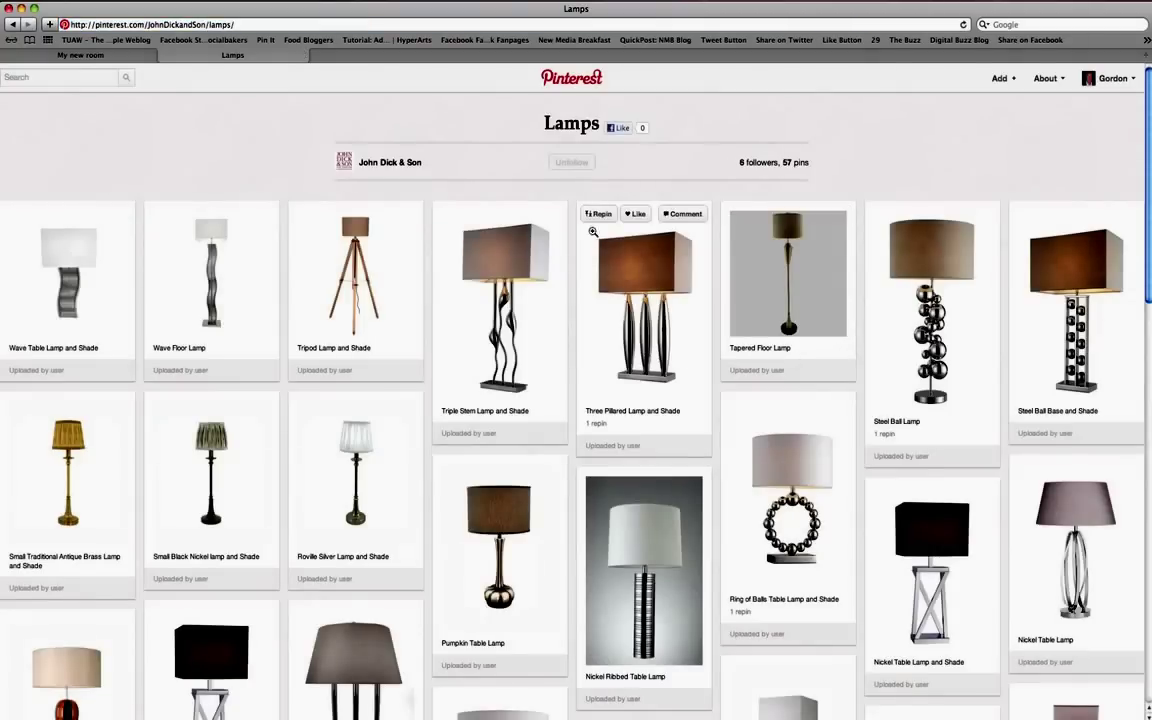
click(598, 213)
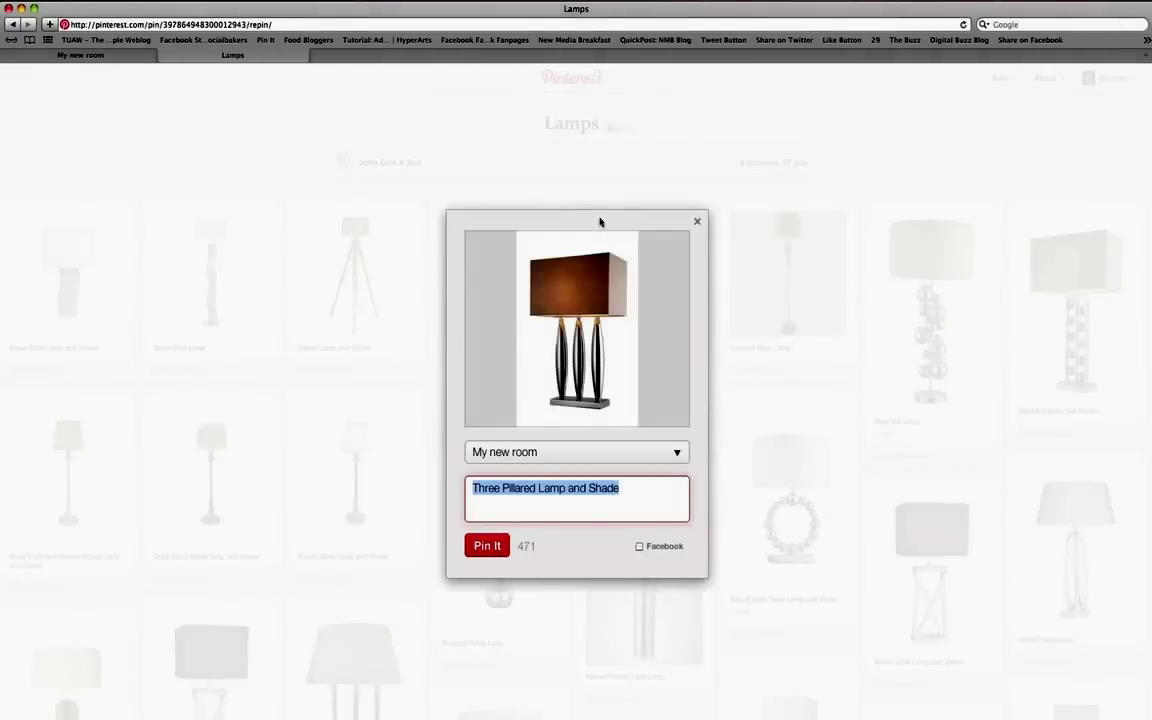
click(478, 546)
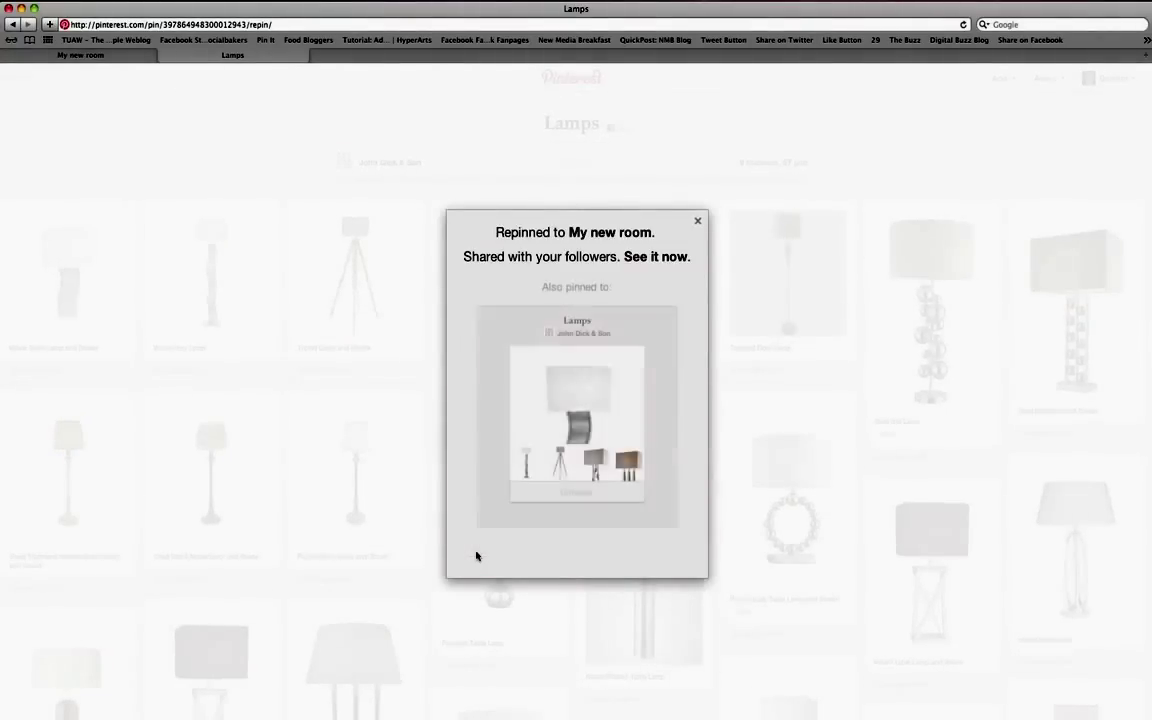
click(697, 221)
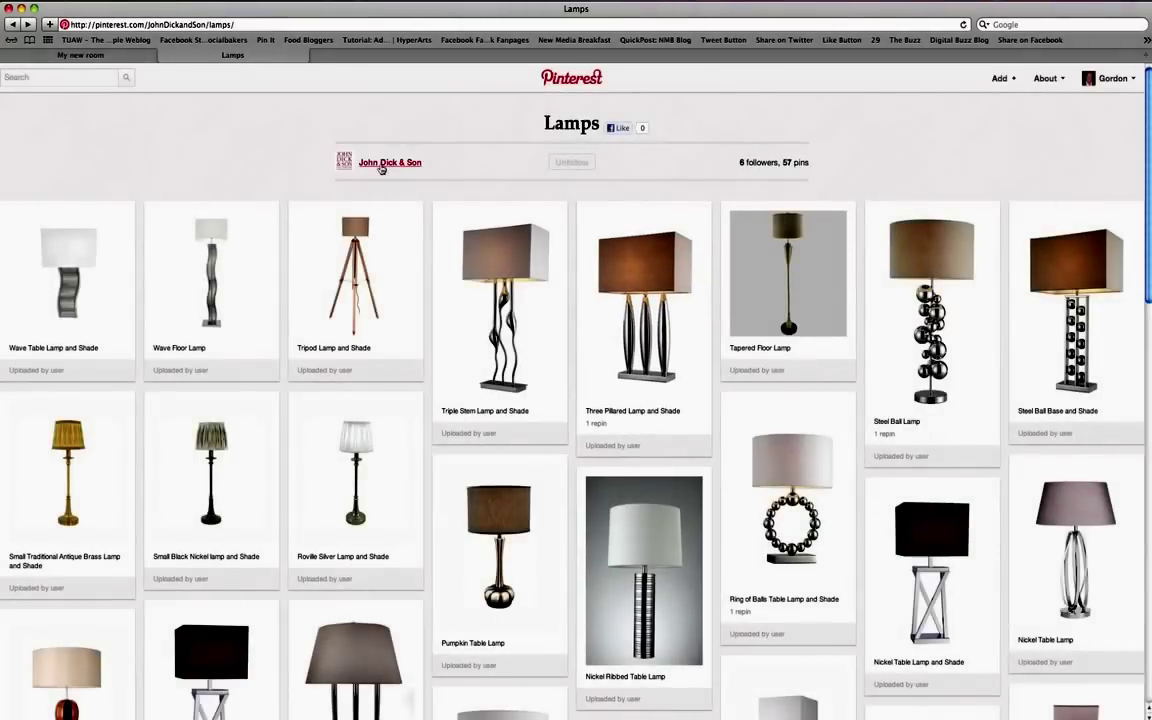
click(378, 164)
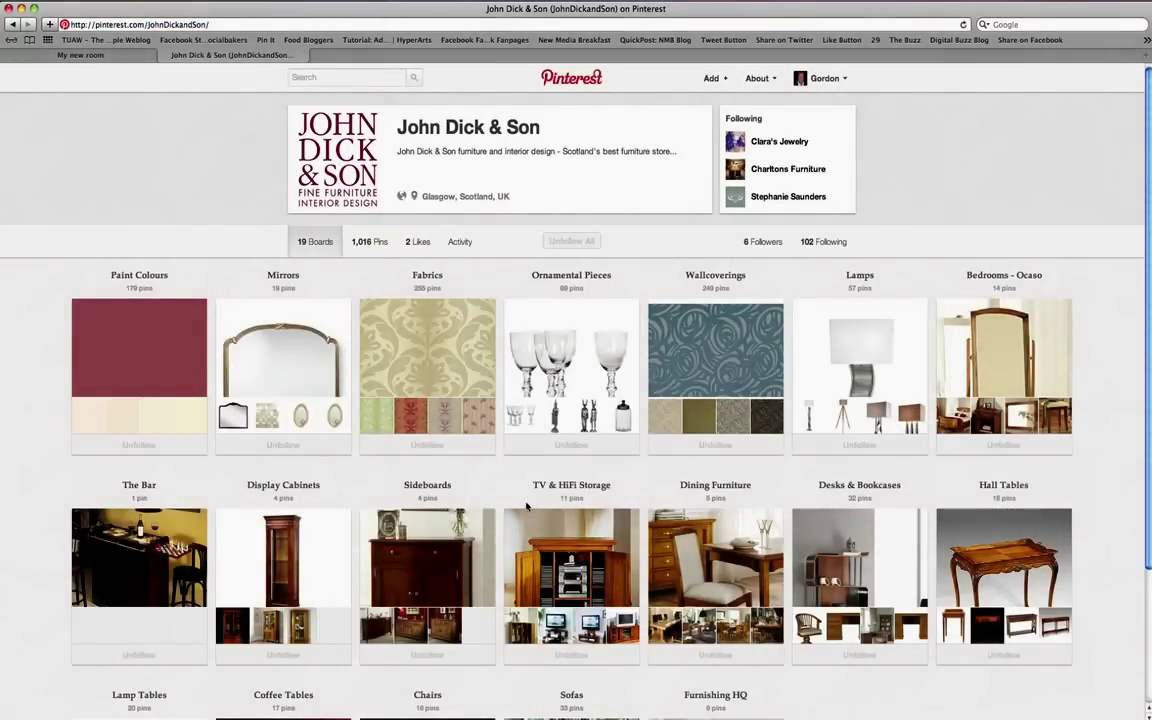
scroll(526, 507, down, 4)
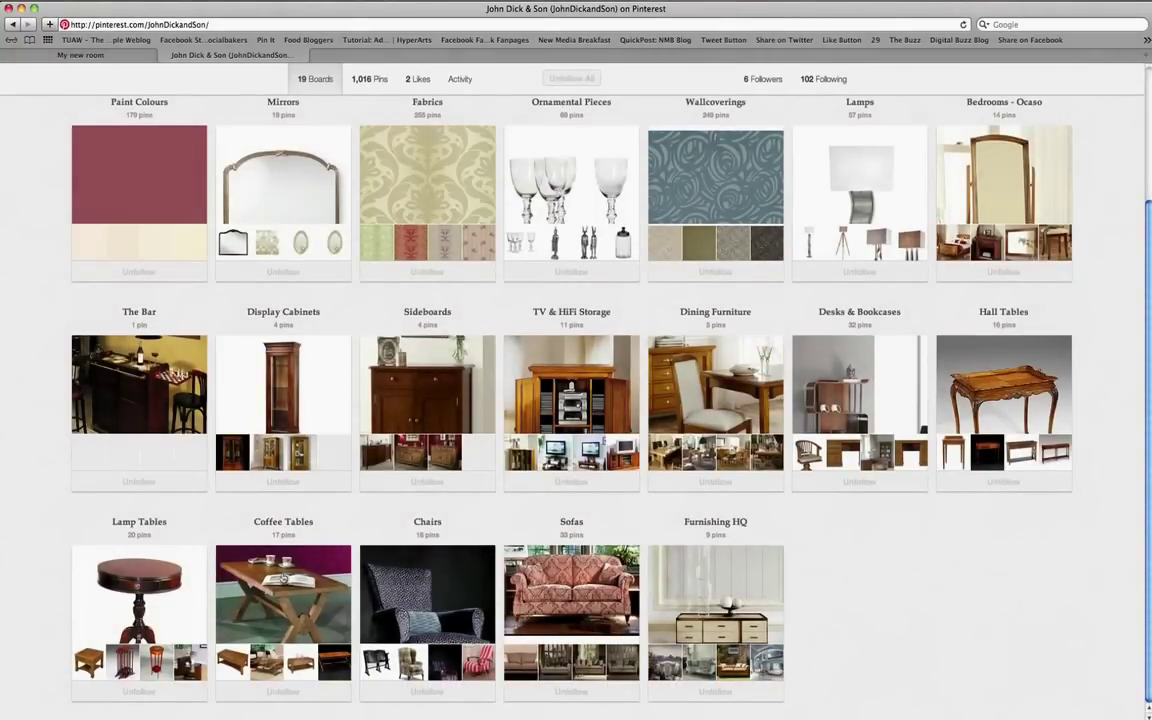
Open the Coffee Tables board and save the Mahogany Coffee Table pin to My new room.
click(266, 528)
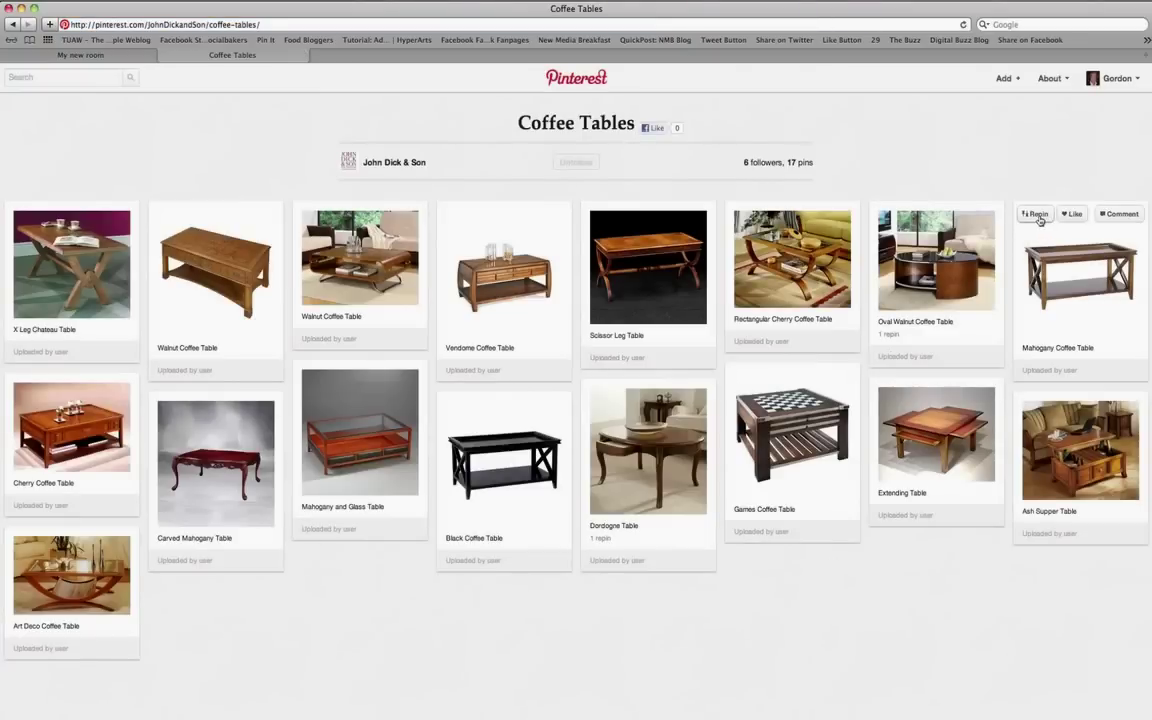
click(1036, 216)
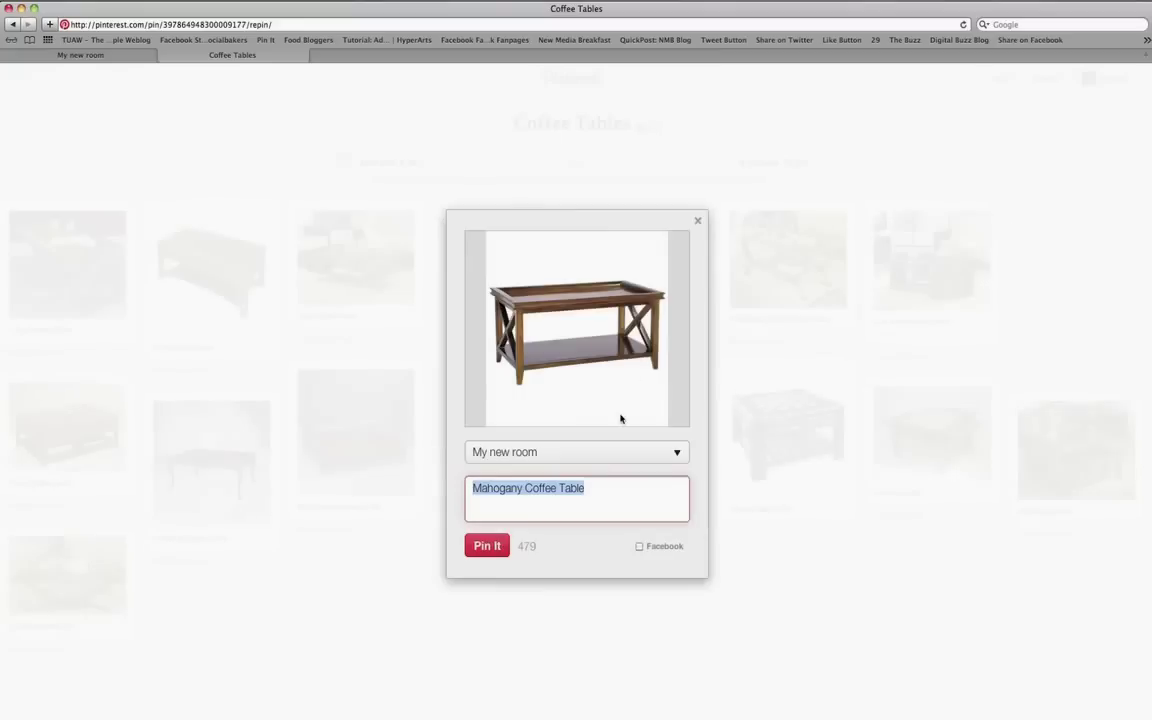
click(488, 546)
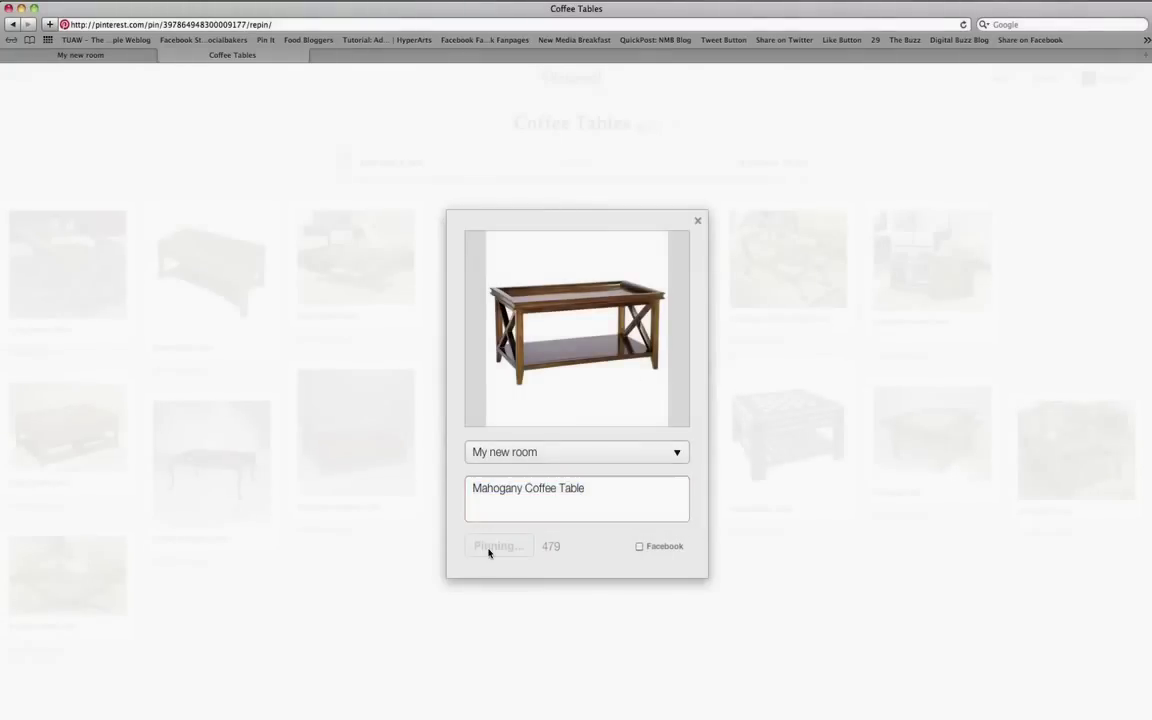
click(696, 224)
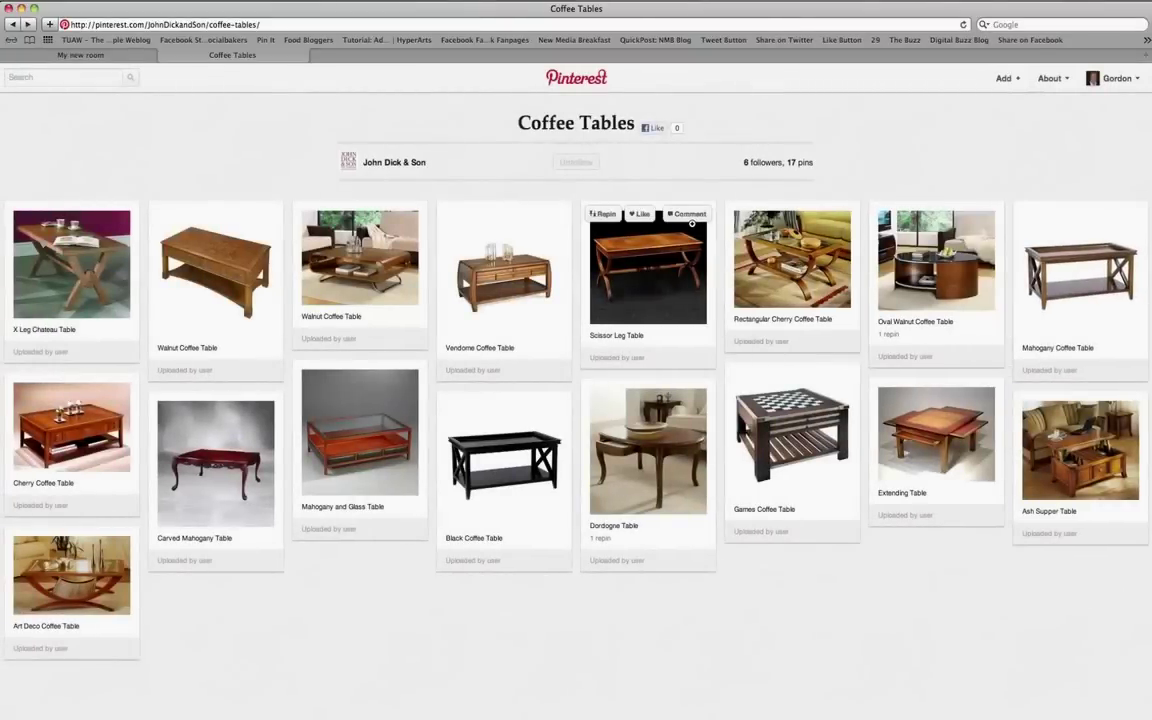
mouse_move(1124, 76)
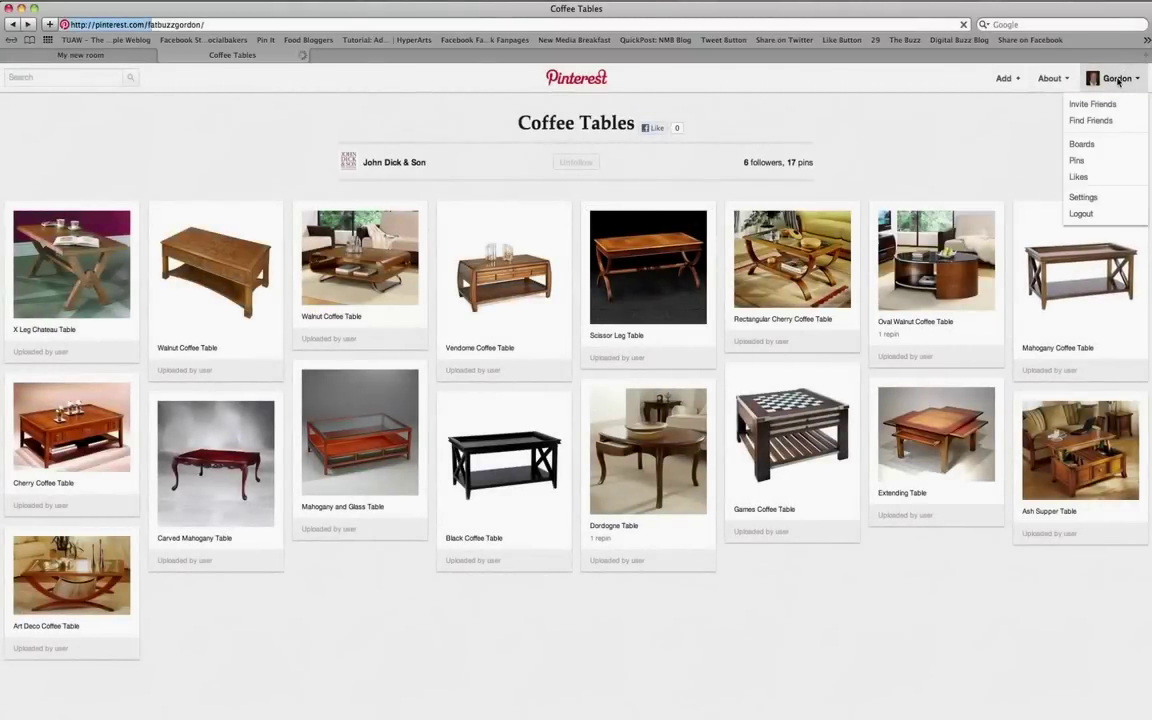
Review the nine pins on the My new room board, then return to the five-board profile.
click(1118, 79)
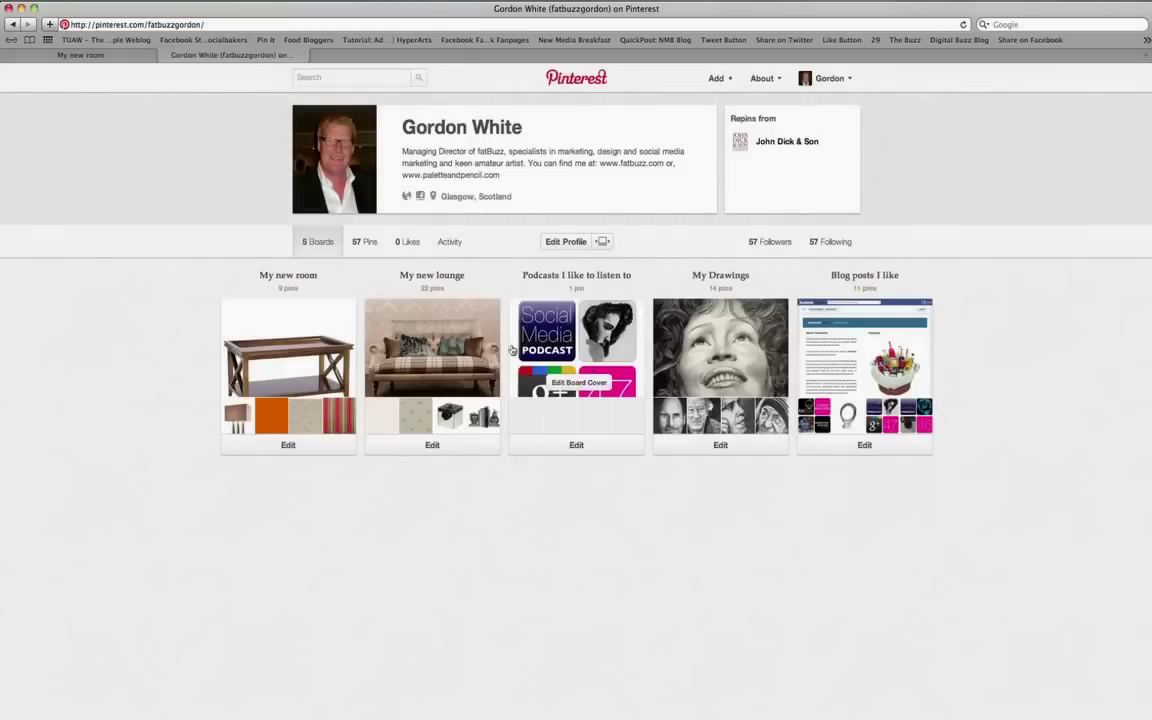
click(289, 280)
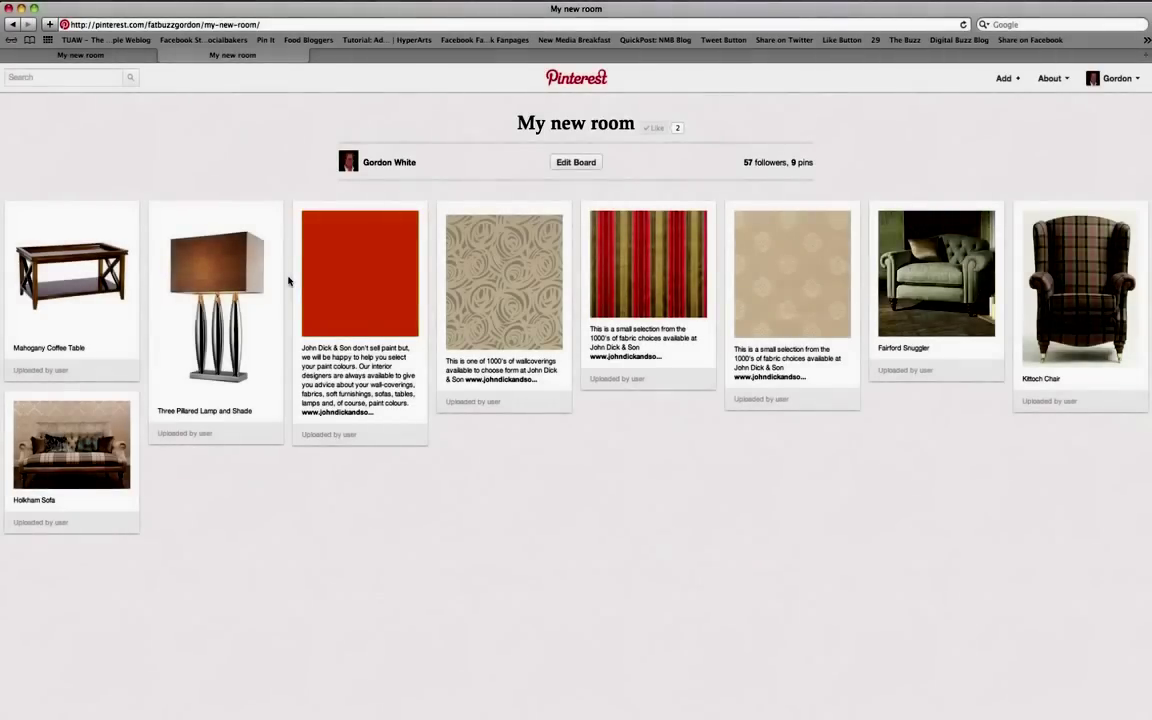
mouse_move(455, 287)
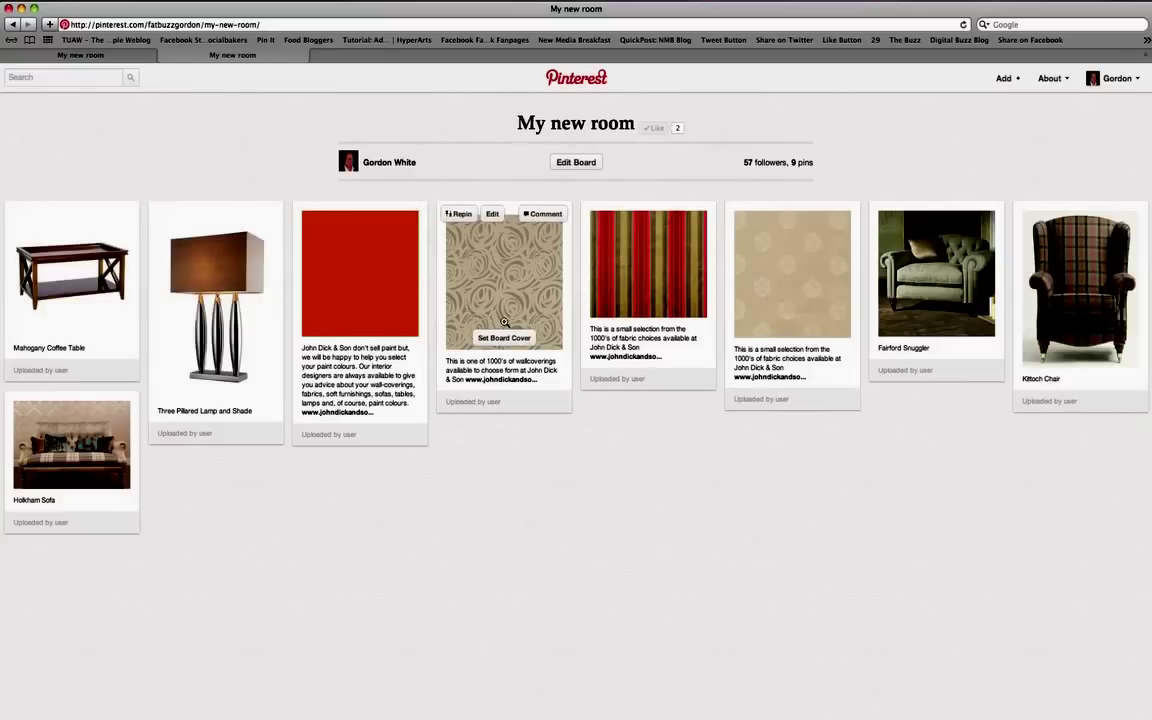
click(391, 166)
Browse the 22 pins on the My new lounge board and like the board.
mouse_move(407, 300)
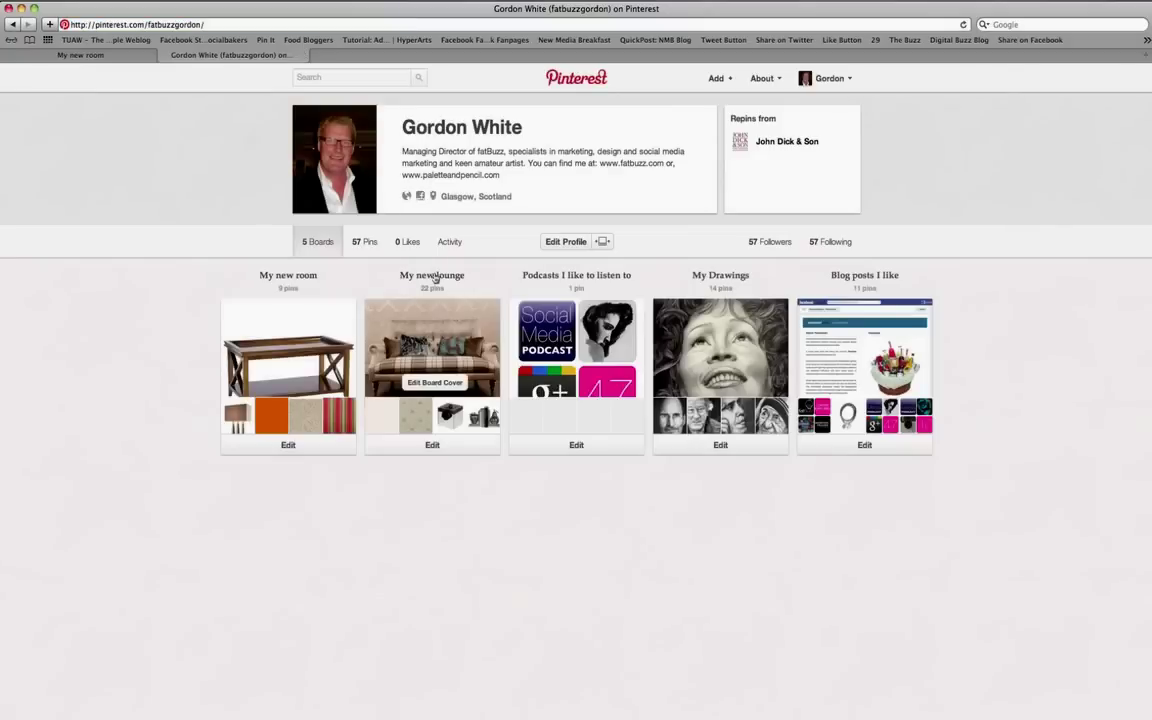
click(434, 276)
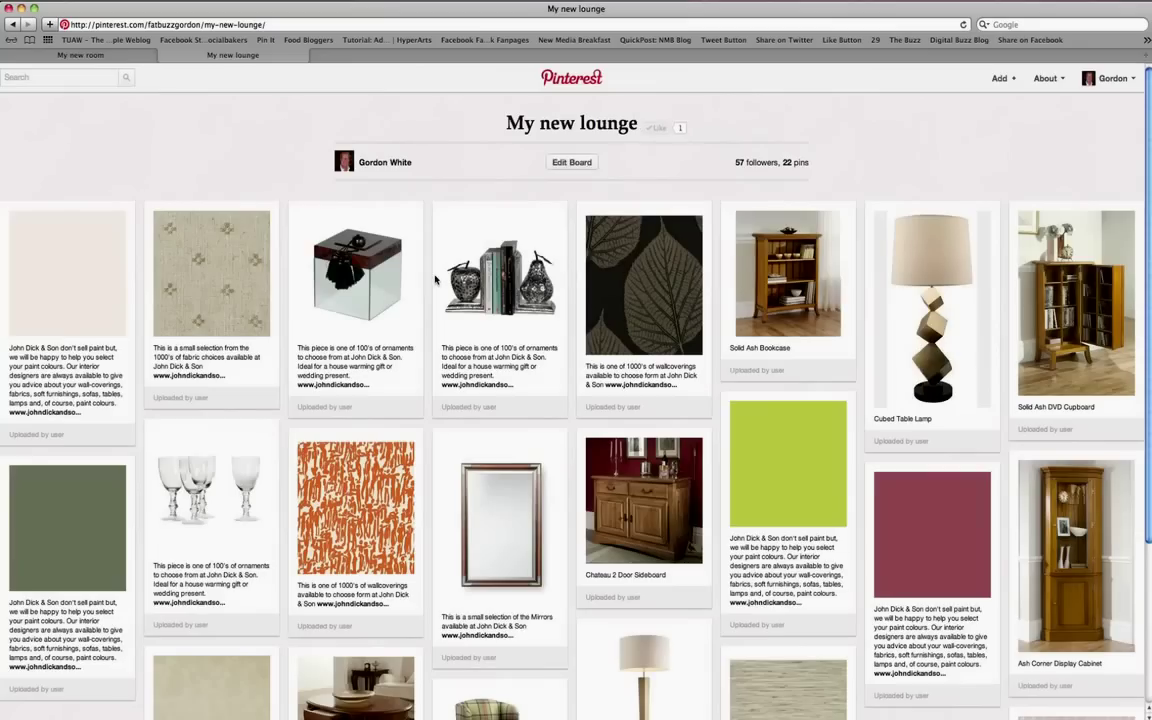
scroll(435, 280, down, 3)
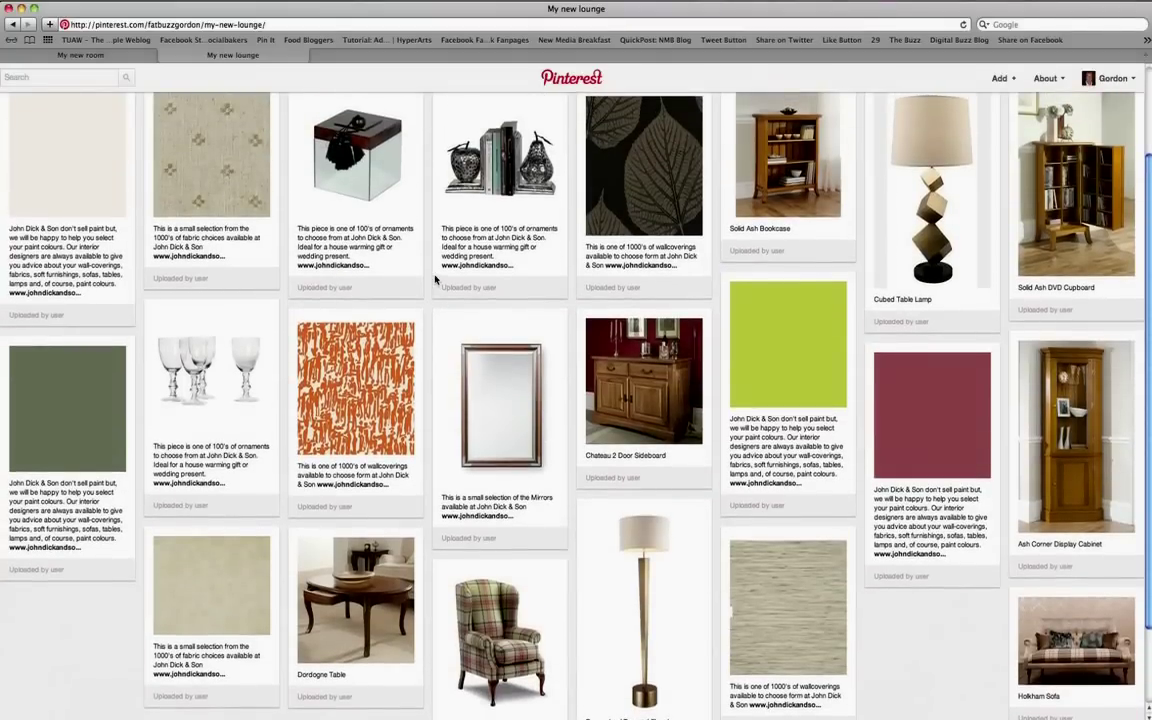
mouse_move(434, 279)
mouse_move(460, 182)
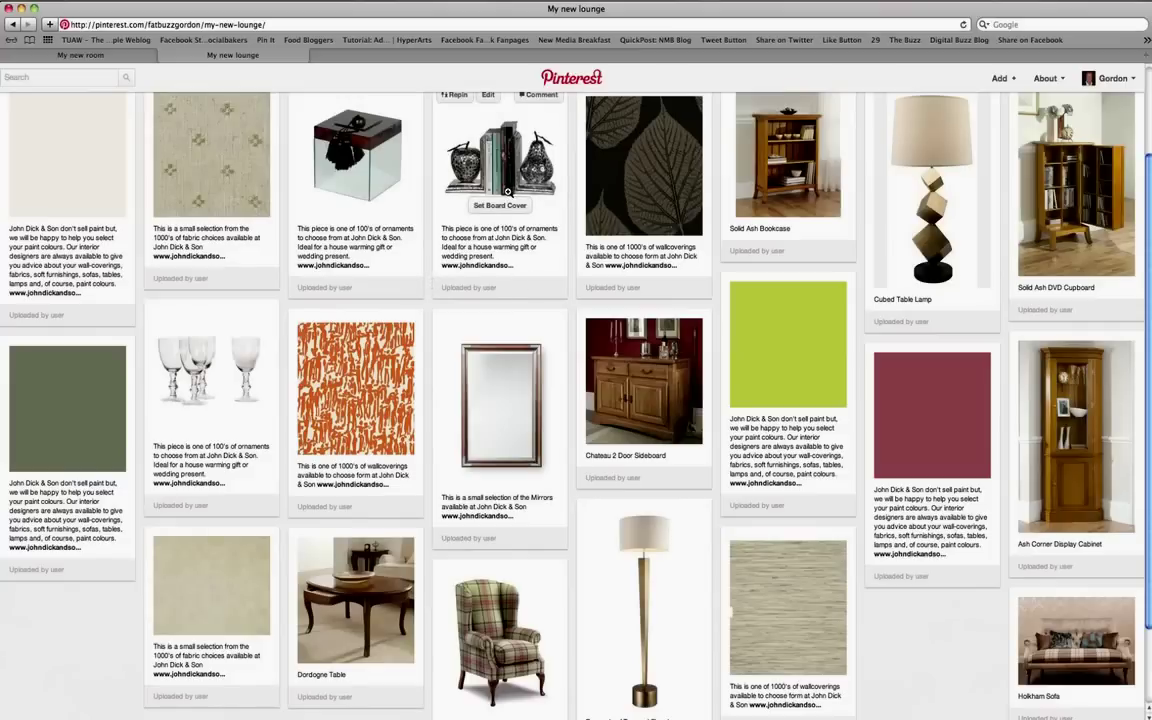
mouse_move(1121, 519)
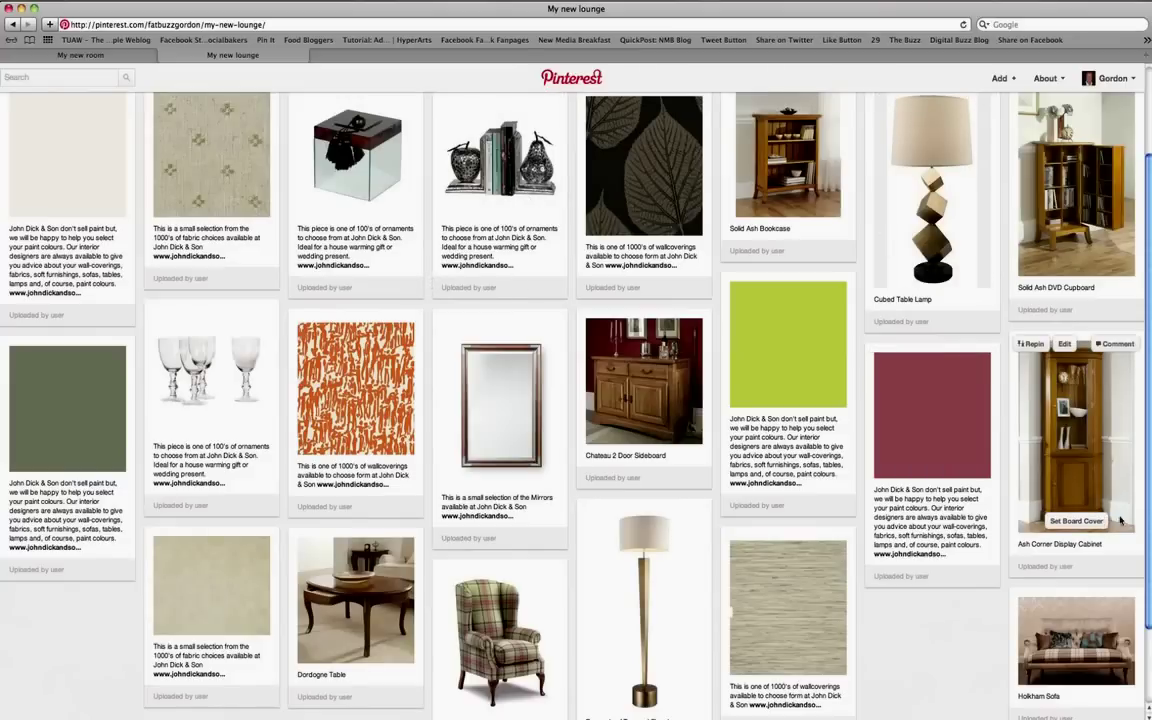
mouse_move(519, 451)
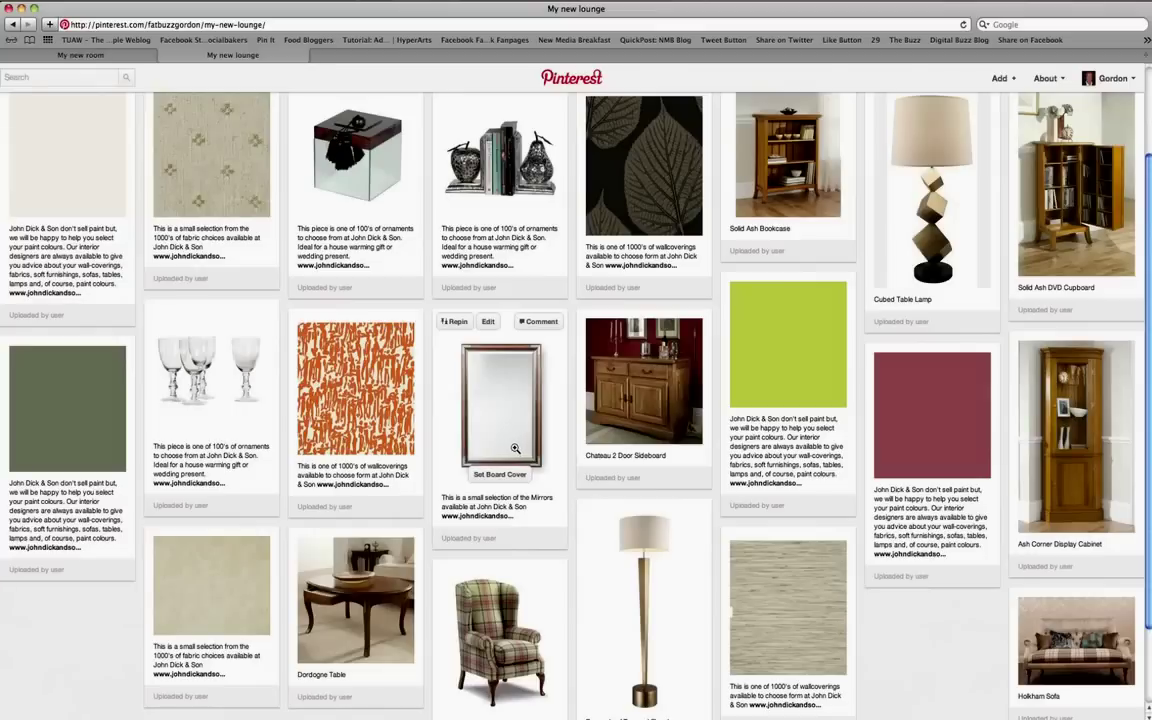
scroll(513, 447, up, 3)
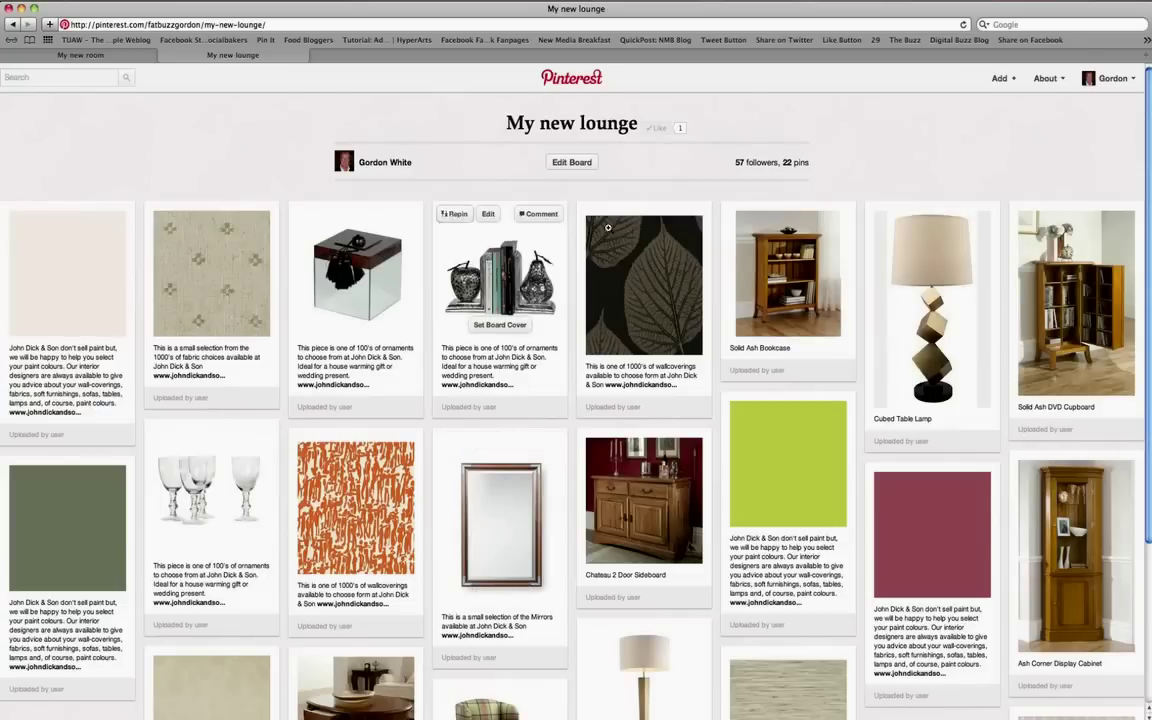
click(660, 130)
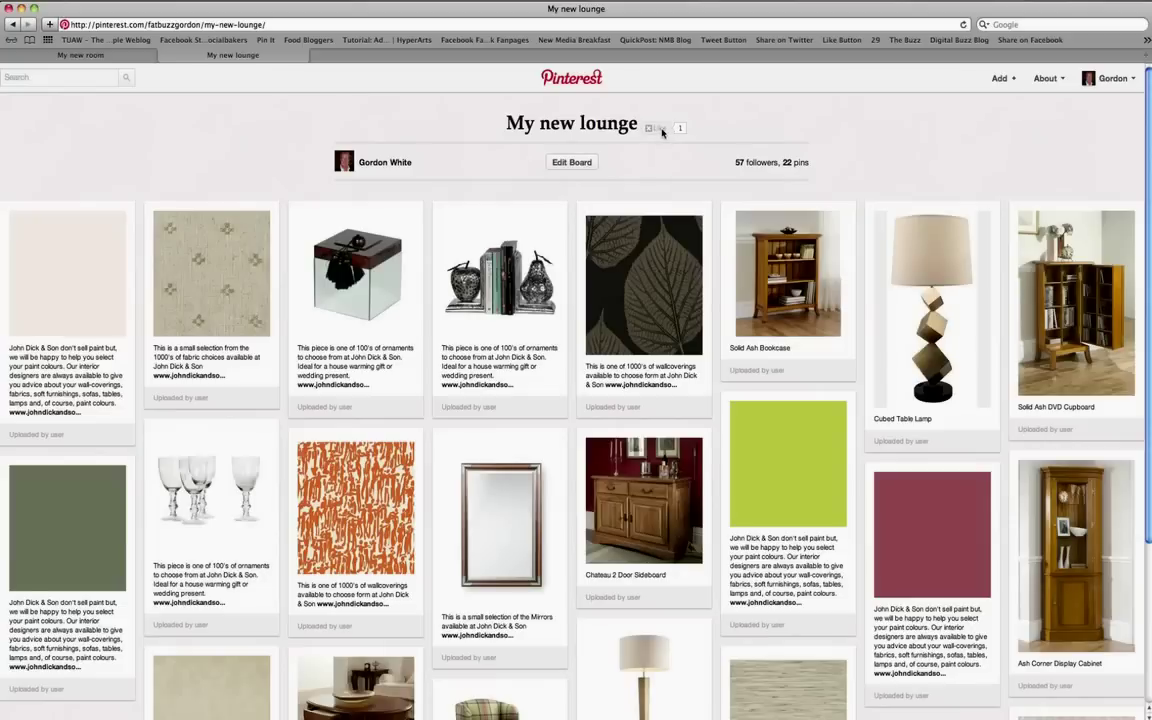